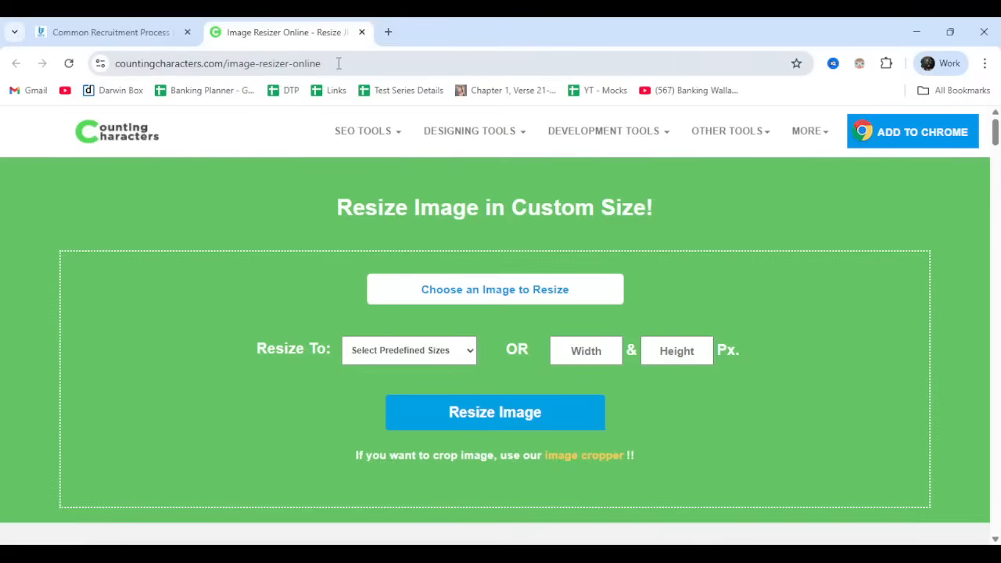
pyautogui.click(338, 62)
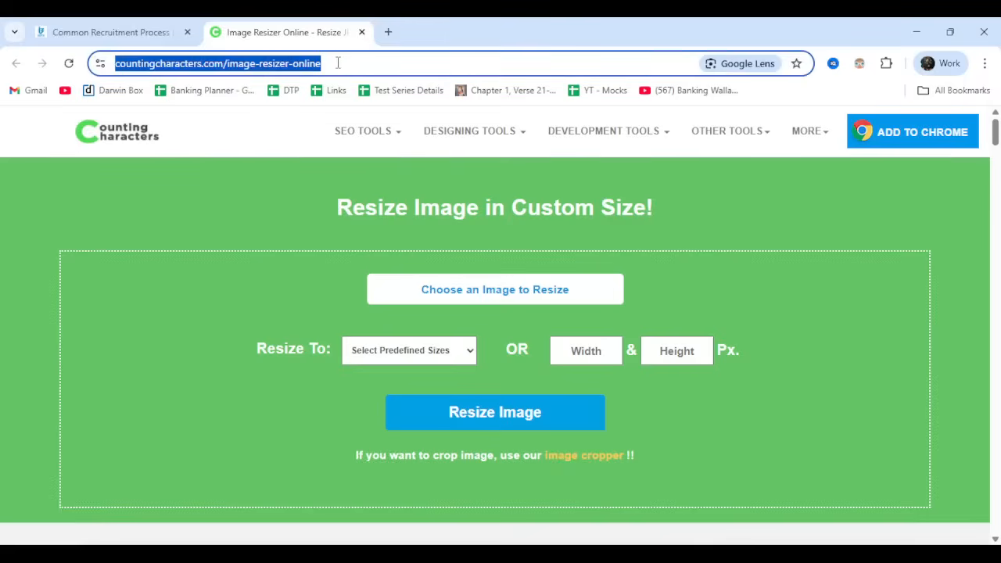
pyautogui.click(238, 259)
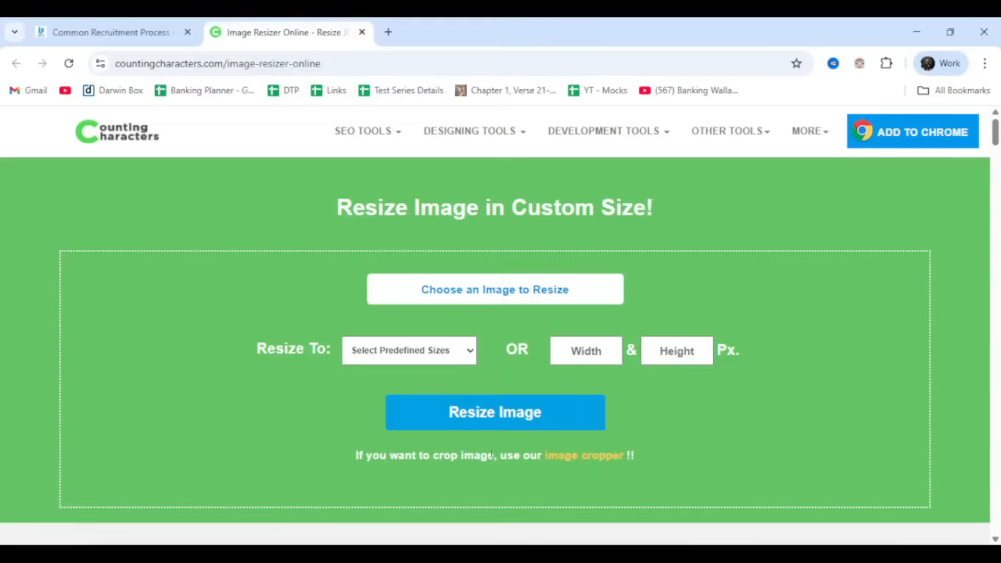
pyautogui.hotkey('alt', 'Tab')
pyautogui.hotkey('alt', 'Tab')
# Choose the candidate's photo in the image resizer and resize it to 200 px wide by 230 px high
pyautogui.click(467, 297)
pyautogui.doubleClick(330, 169)
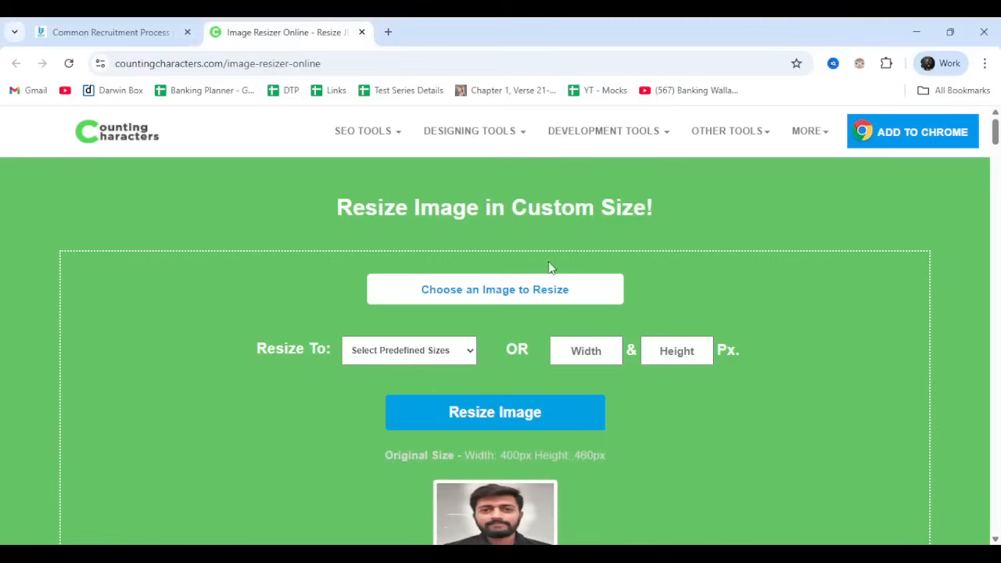
pyautogui.scroll(-2, 556, 266)
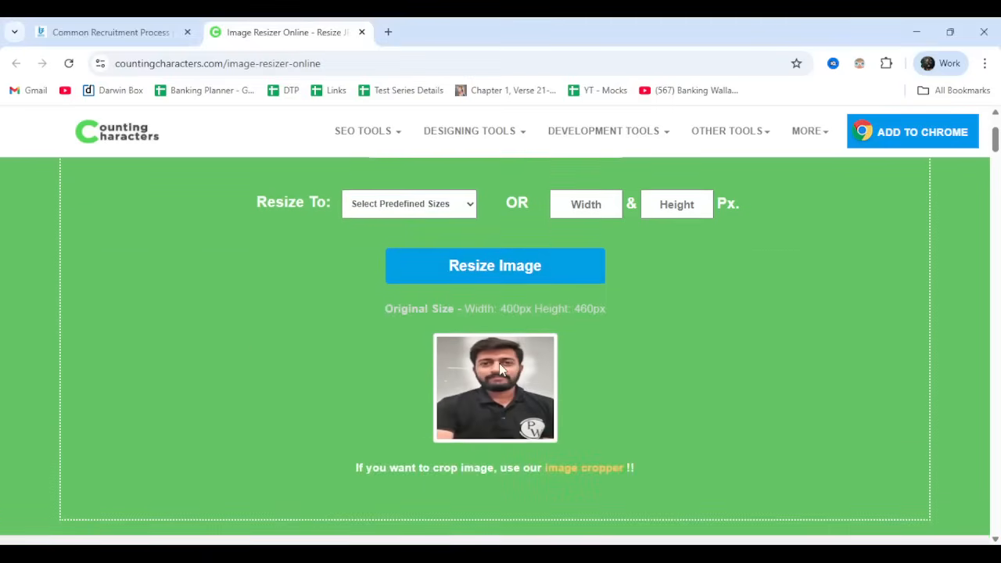
pyautogui.click(588, 204)
pyautogui.write('200')
pyautogui.click(699, 201)
pyautogui.write('230')
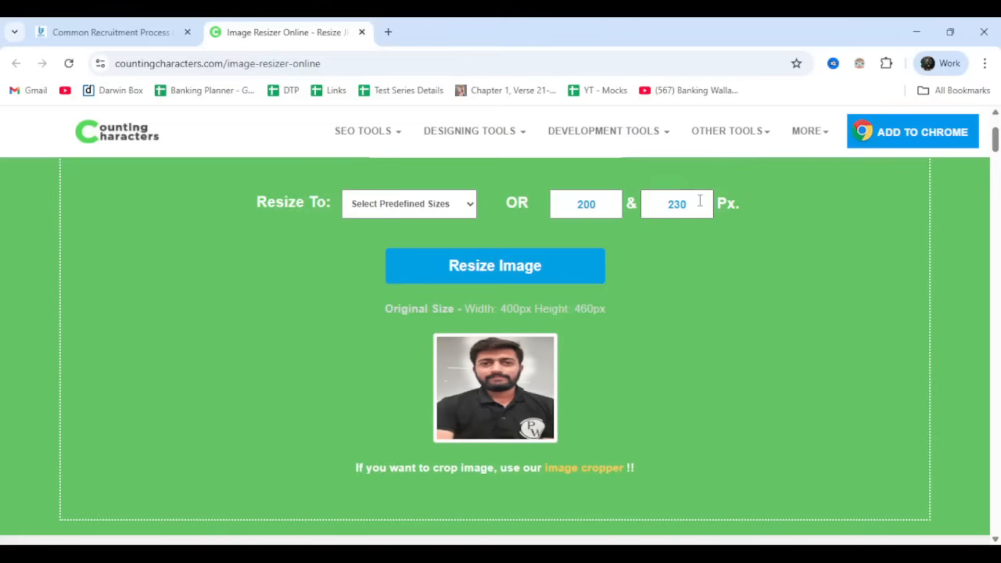
pyautogui.click(514, 276)
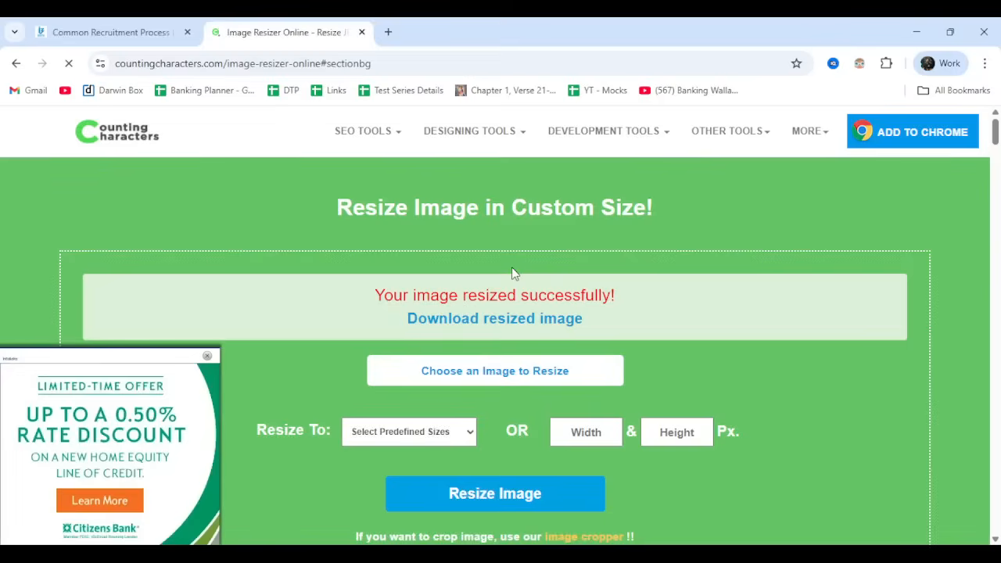
# Close the advertisement and download the resized image
pyautogui.click(207, 355)
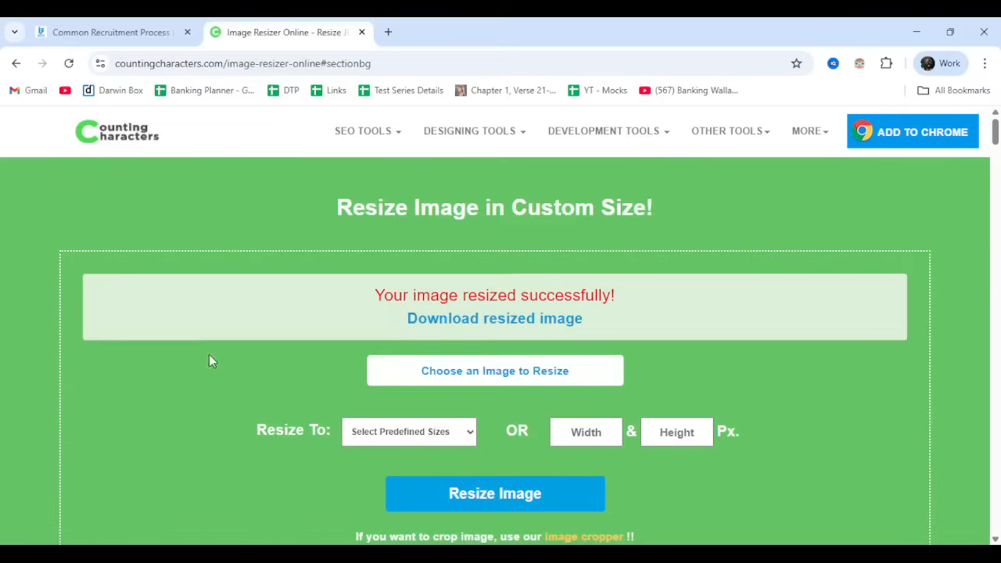
pyautogui.click(484, 323)
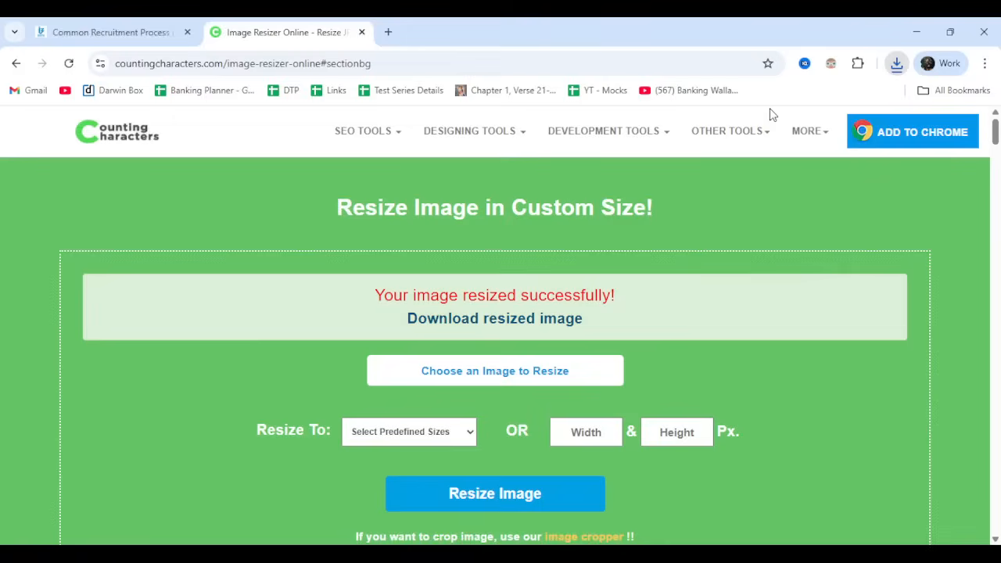
pyautogui.hotkey('alt', 'Tab')
pyautogui.hotkey('alt', 'Tab')
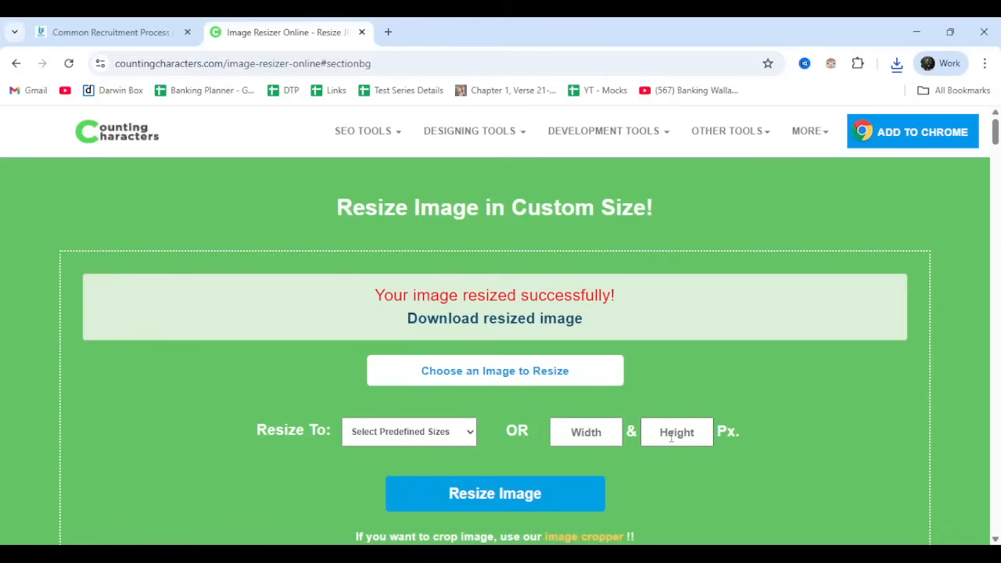
# Choose the candidate's photo again and resize it to 400 px wide by 460 px high
pyautogui.click(600, 432)
pyautogui.write('400')
pyautogui.click(655, 442)
pyautogui.write('460')
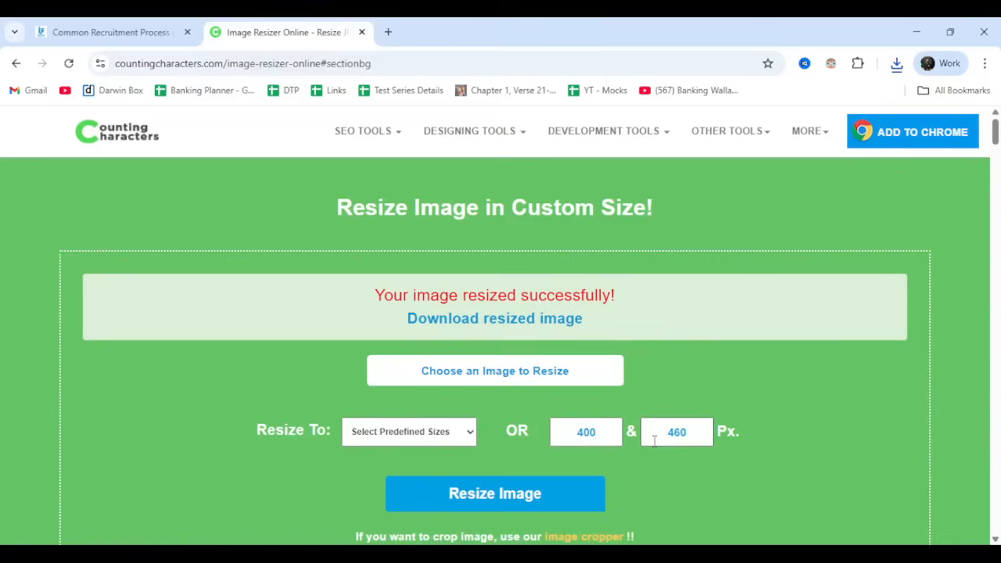
pyautogui.click(549, 510)
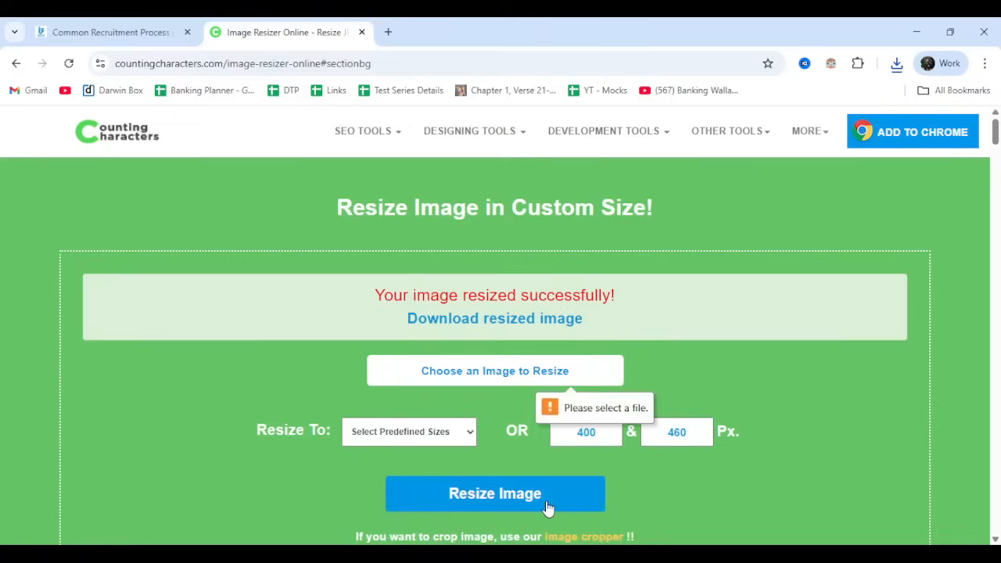
pyautogui.click(500, 375)
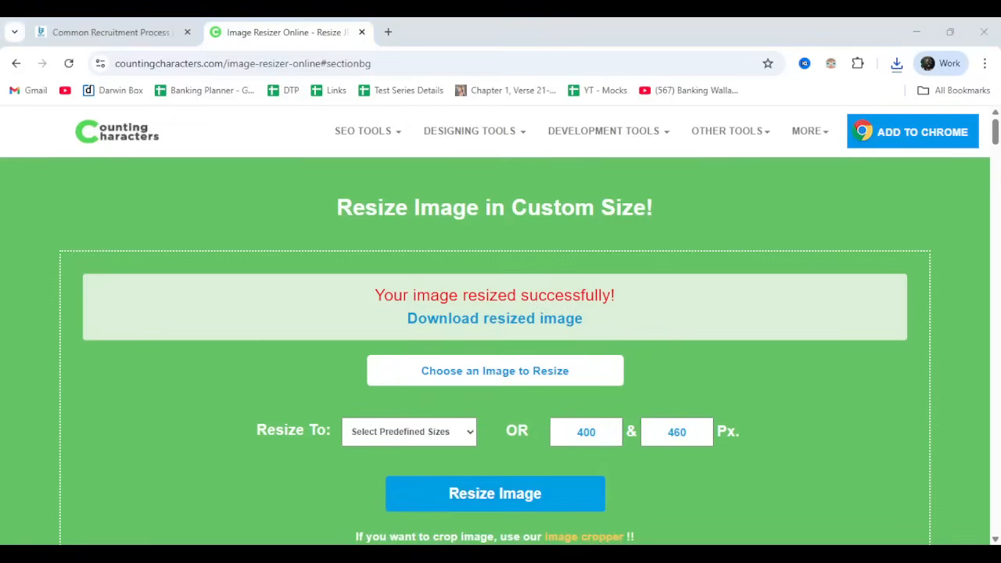
pyautogui.scroll(-3, 469, 273)
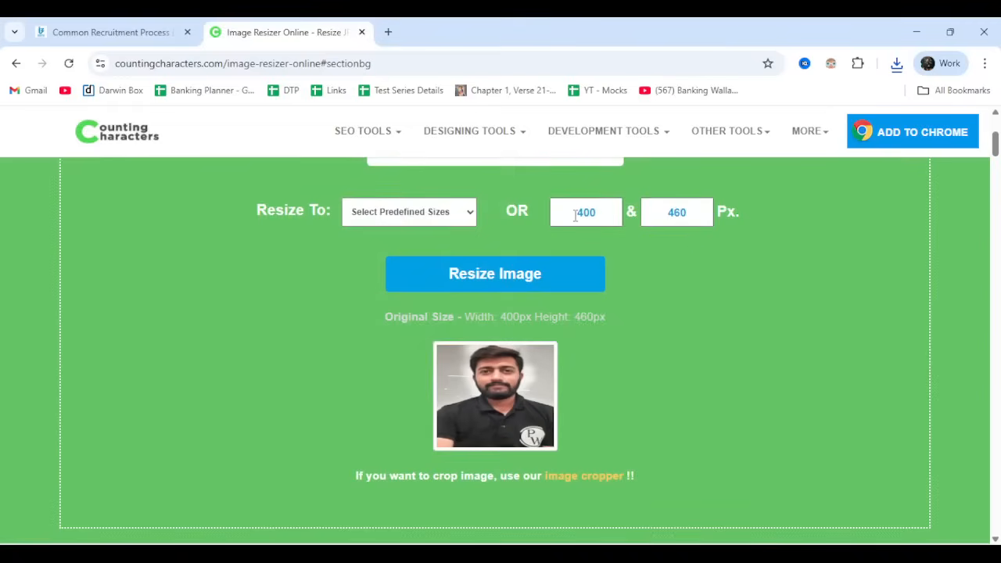
pyautogui.click(527, 273)
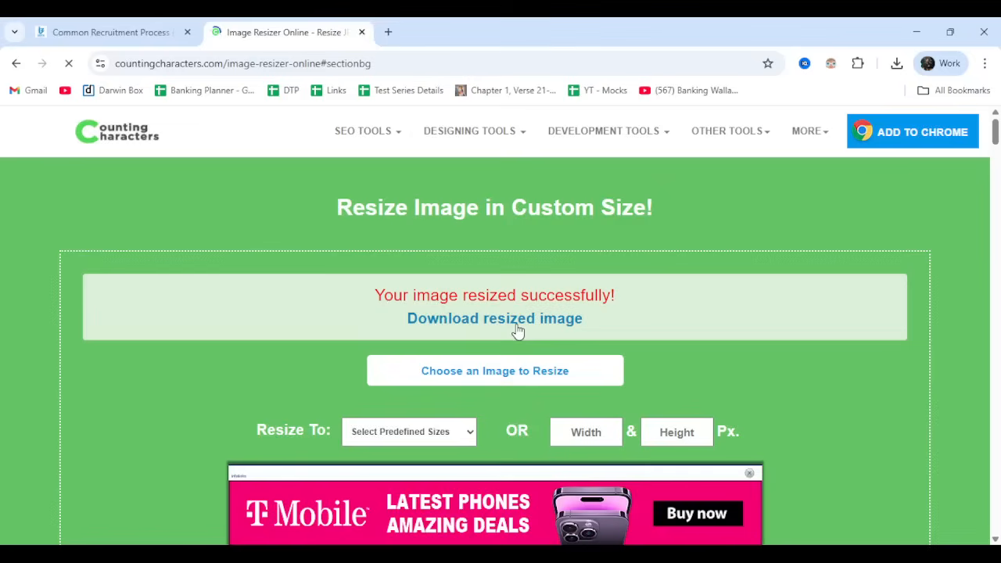
# Download the 400 by 460 px image and dismiss the advertisement banner
pyautogui.click(517, 331)
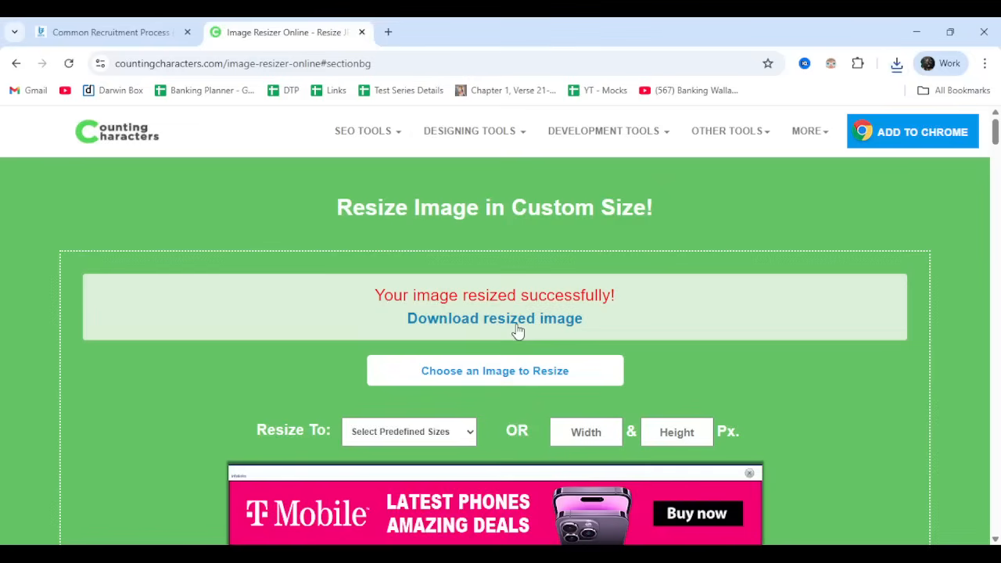
pyautogui.click(749, 473)
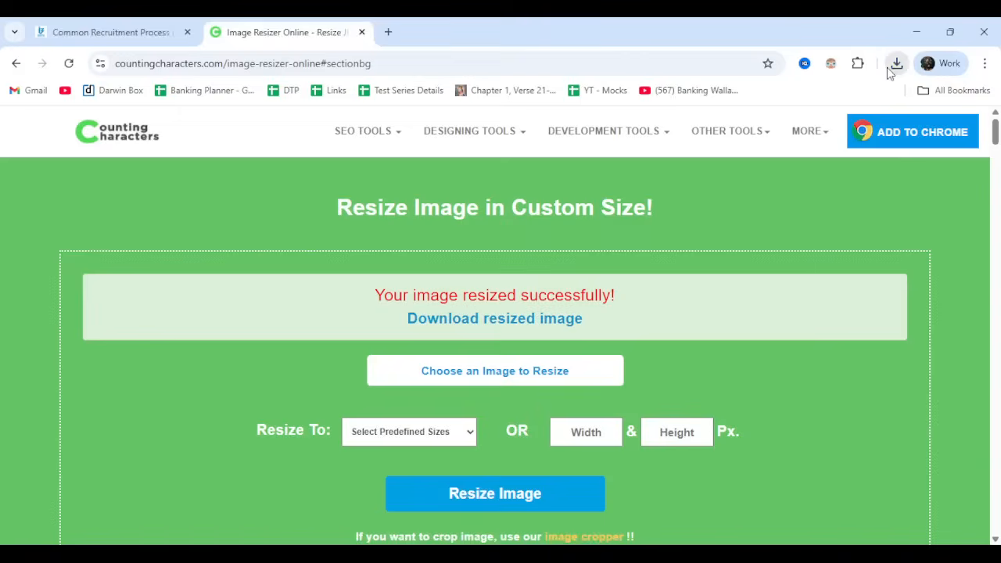
pyautogui.click(737, 149)
pyautogui.hotkey('alt', 'Tab')
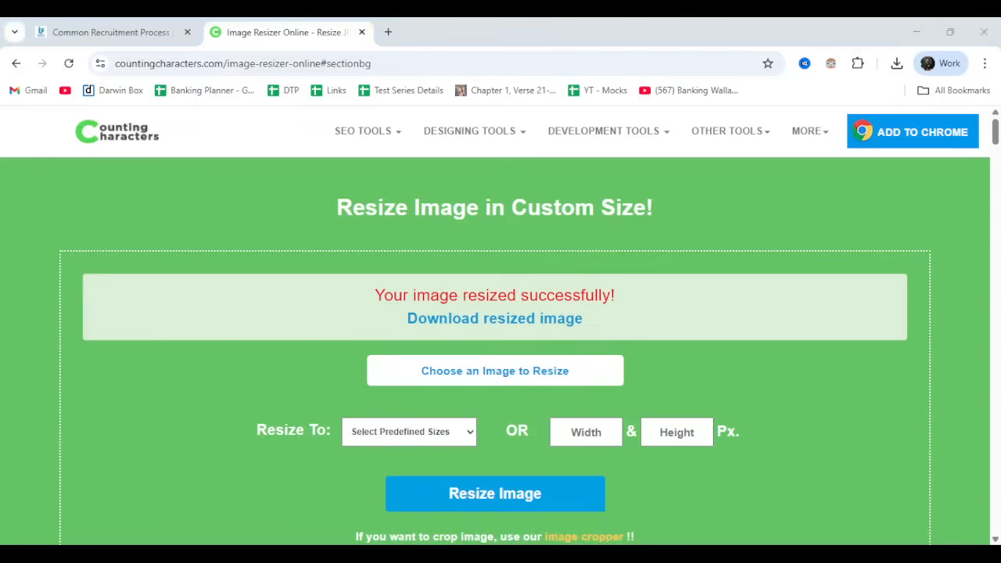
# Switch to the IBPS Common Recruitment Process page and start a new registration
pyautogui.click(565, 396)
pyautogui.click(88, 44)
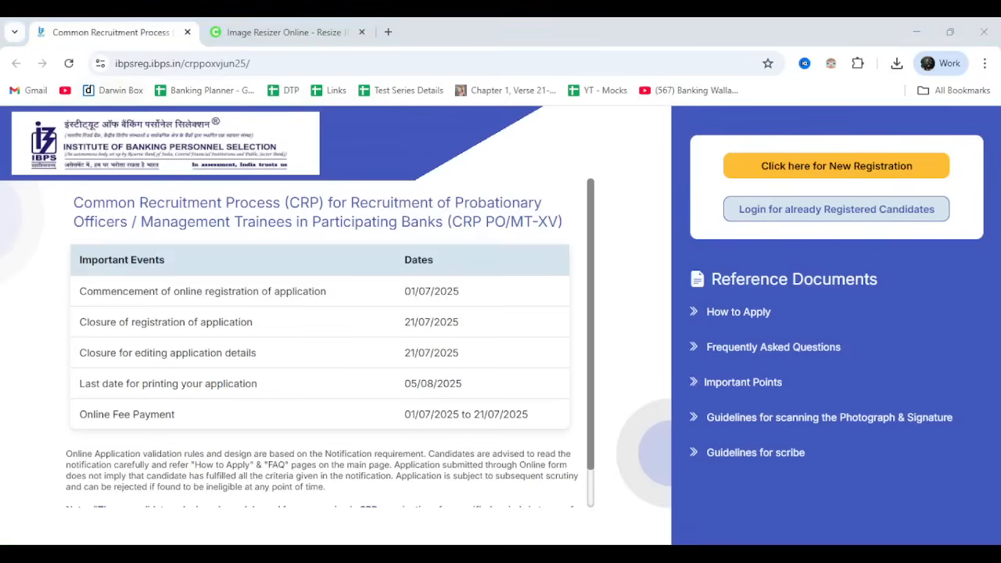
pyautogui.click(175, 154)
pyautogui.click(826, 169)
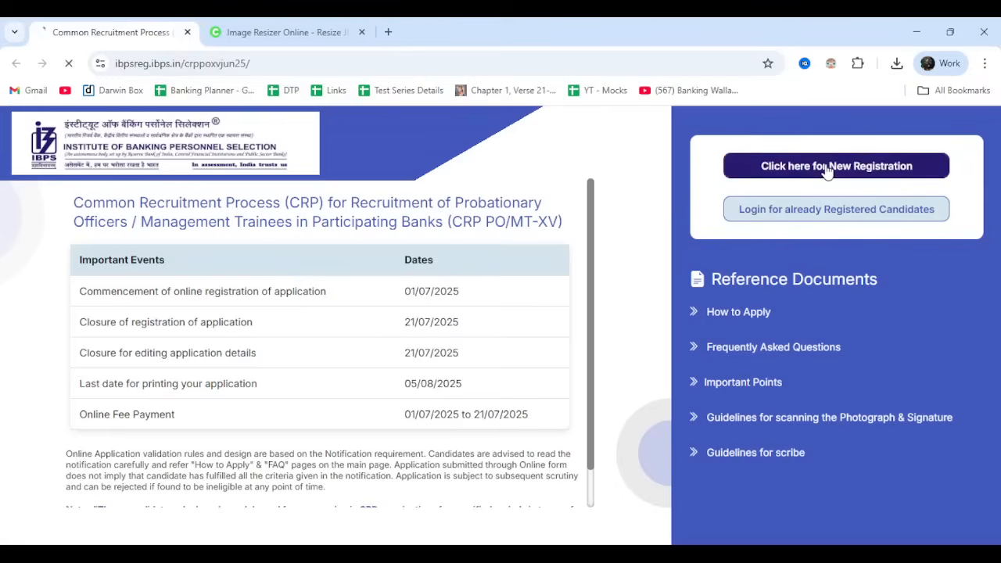
# Try to save the filled-in basic information form and continue to the next stage
pyautogui.scroll(-3, 824, 170)
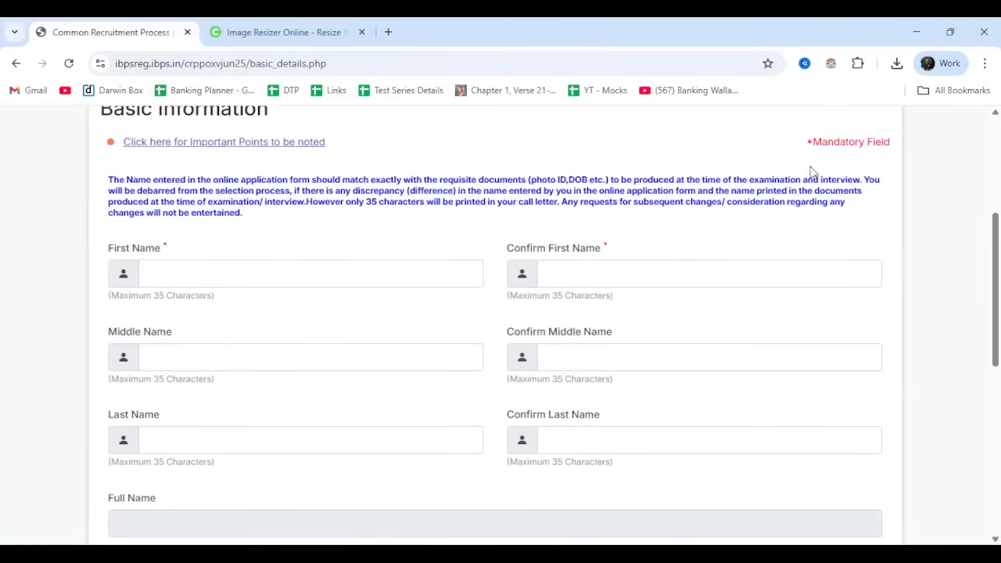
pyautogui.scroll(-5, 618, 287)
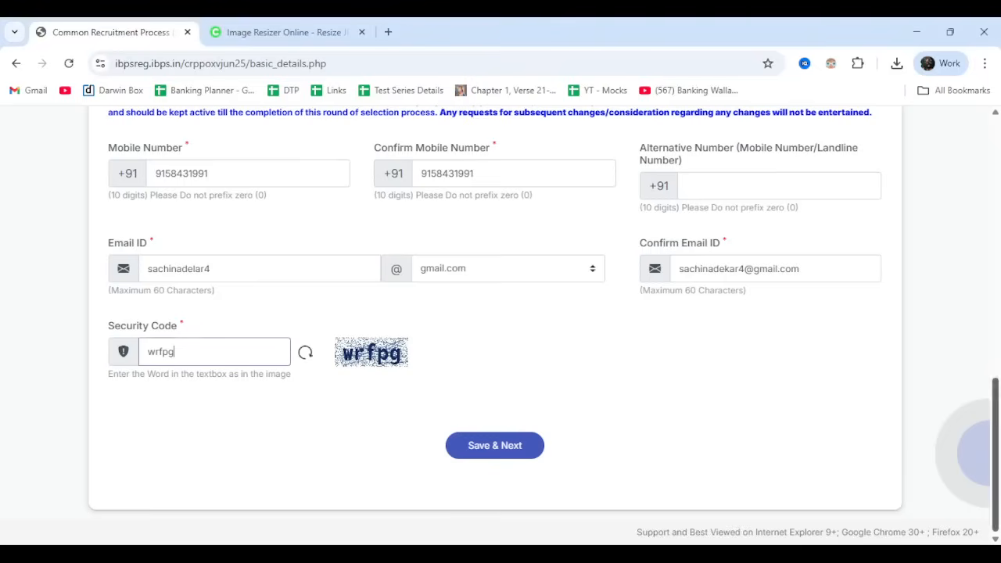
pyautogui.click(493, 453)
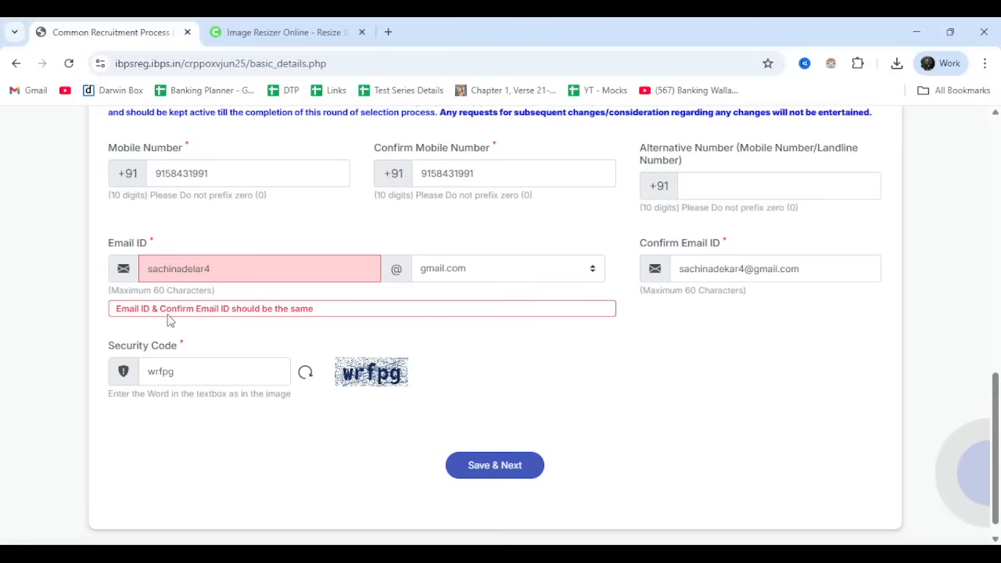
# Correct the misspelled email ID to match the confirmation field, save the basic information and confirm the entered details
pyautogui.click(214, 276)
pyautogui.press('Left')
pyautogui.press('Left')
pyautogui.press('Left')
pyautogui.press('BackSpace')
pyautogui.write('k')
pyautogui.click(501, 473)
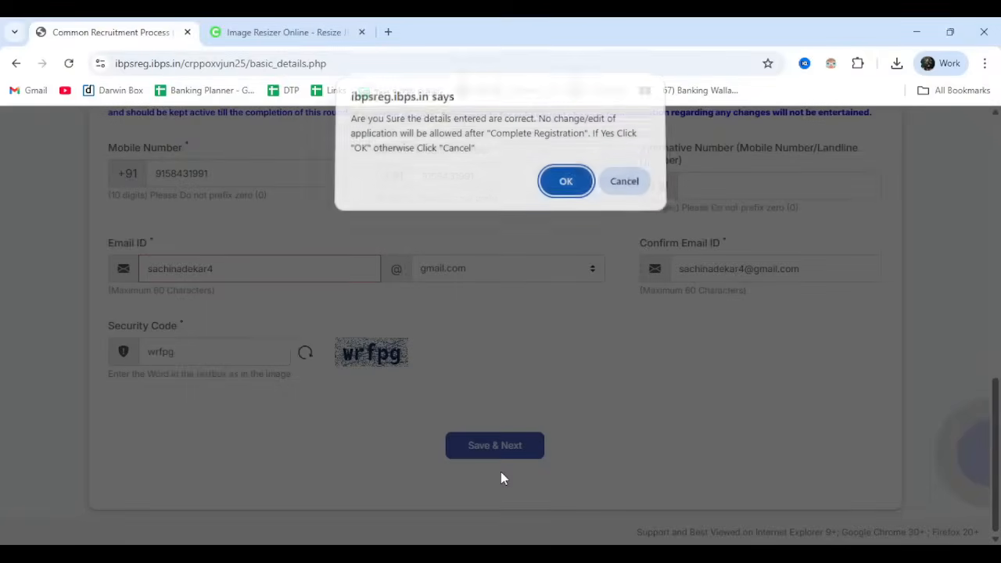
pyautogui.click(562, 188)
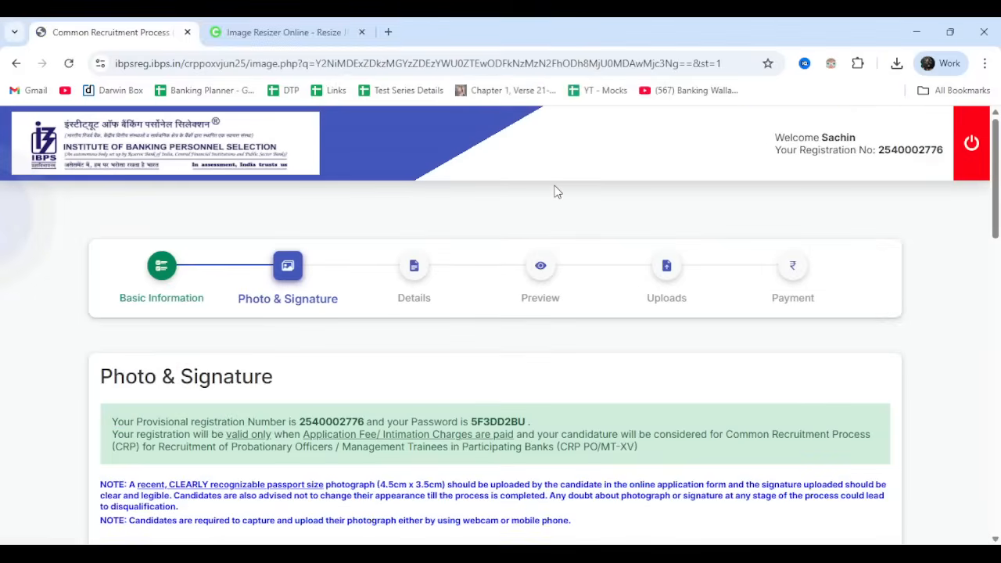
# Upload Photo.jpeg as the scanned photograph of the candidate
pyautogui.scroll(-3, 545, 290)
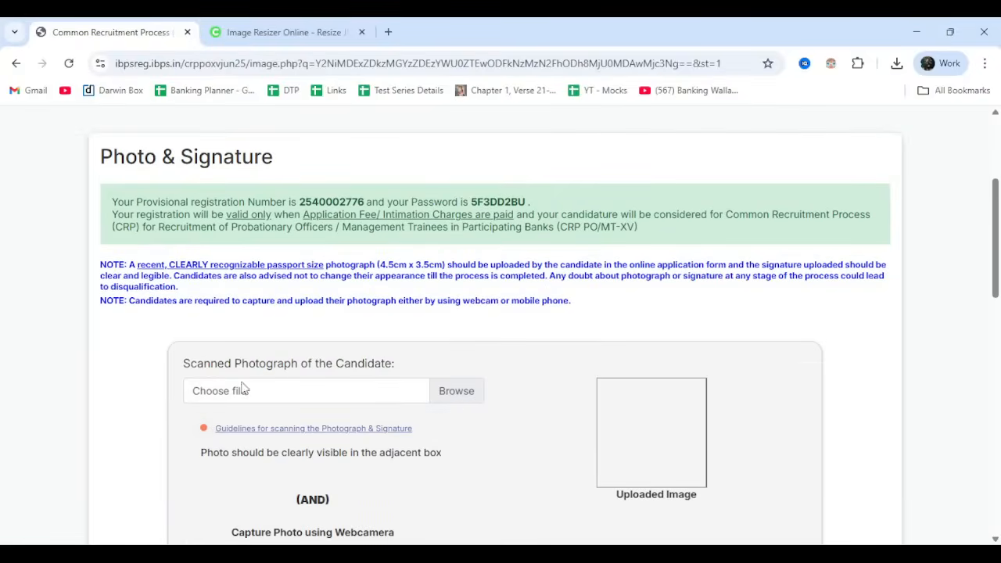
pyautogui.click(439, 399)
pyautogui.doubleClick(728, 152)
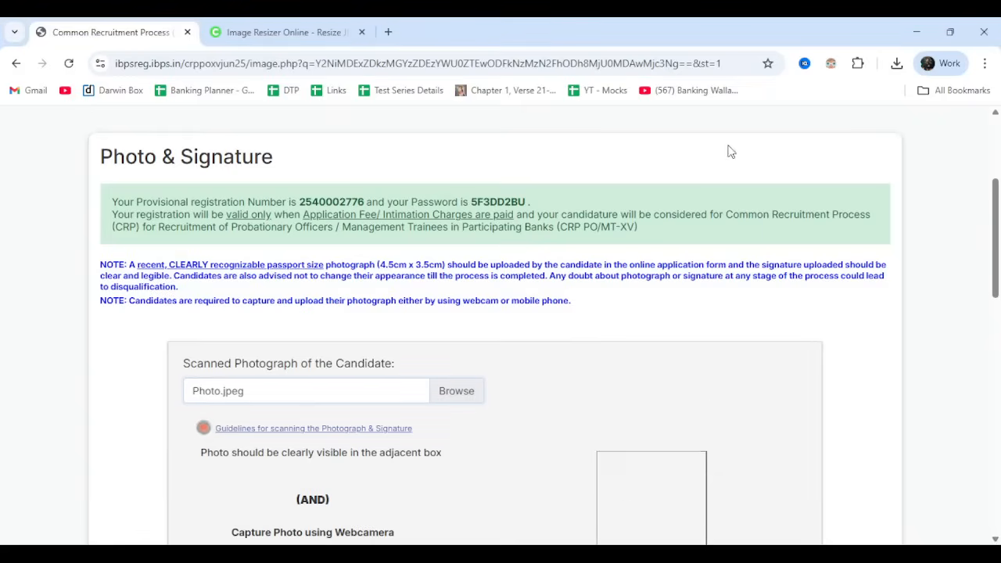
pyautogui.scroll(-2, 551, 297)
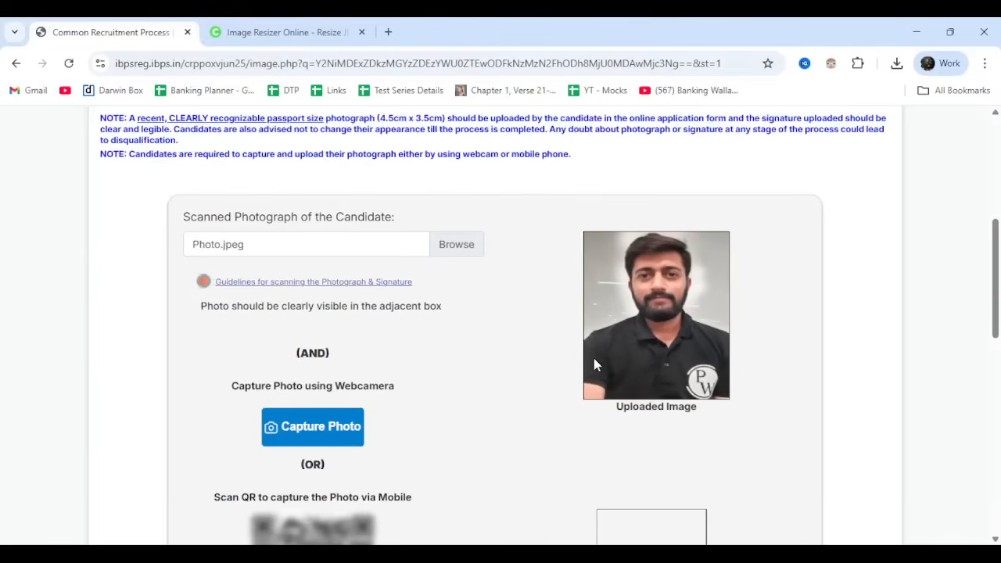
# Reveal the QR code to capture the live photo via mobile, and tick the confirmation that the photo is valid
pyautogui.scroll(-2, 650, 326)
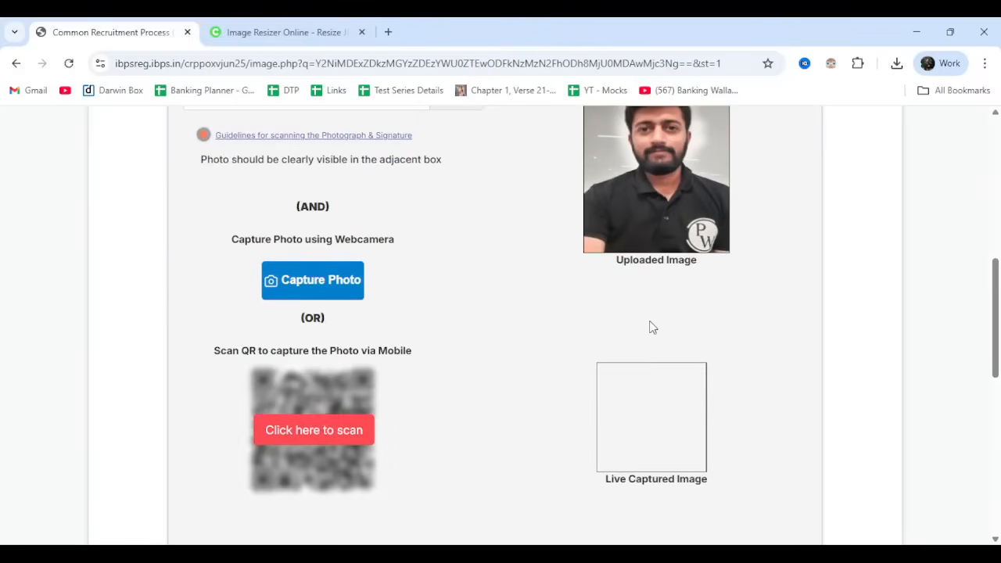
pyautogui.click(354, 434)
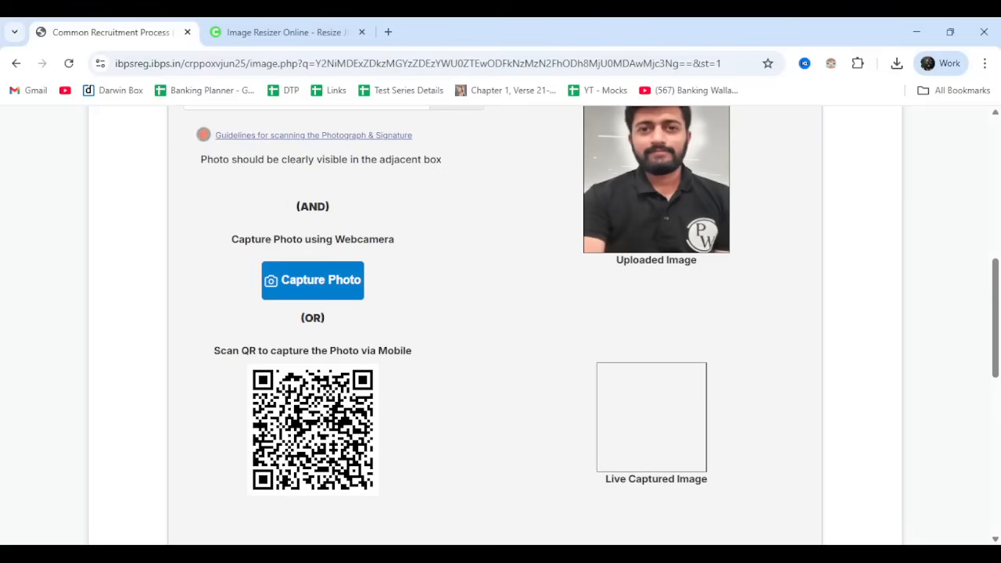
pyautogui.click(655, 554)
pyautogui.click(676, 496)
pyautogui.scroll(-1, 672, 434)
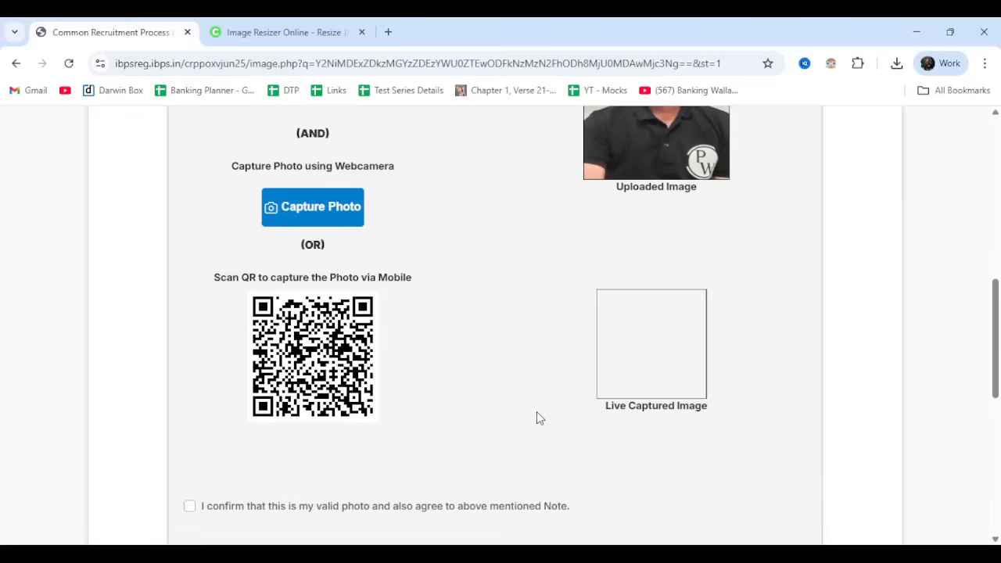
pyautogui.scroll(-1, 537, 418)
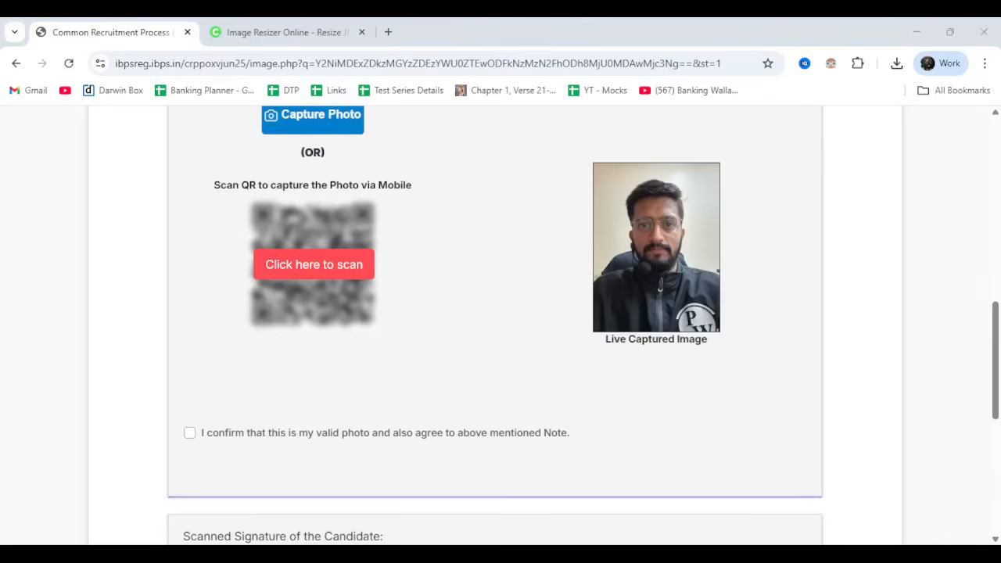
pyautogui.click(984, 405)
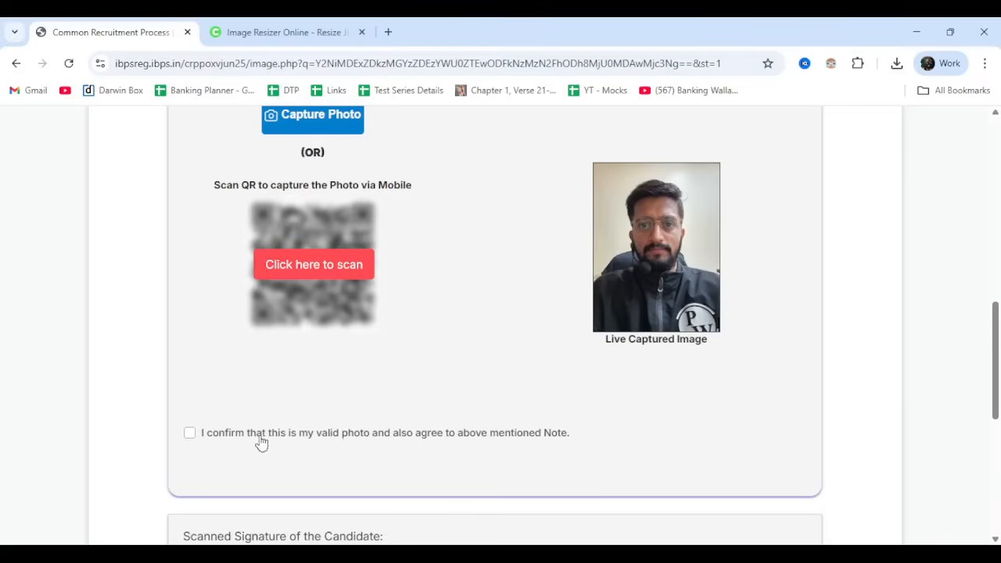
pyautogui.click(189, 433)
# Upload Signature.jpg as the scanned signature of the candidate
pyautogui.scroll(-1, 329, 424)
pyautogui.scroll(-3, 329, 424)
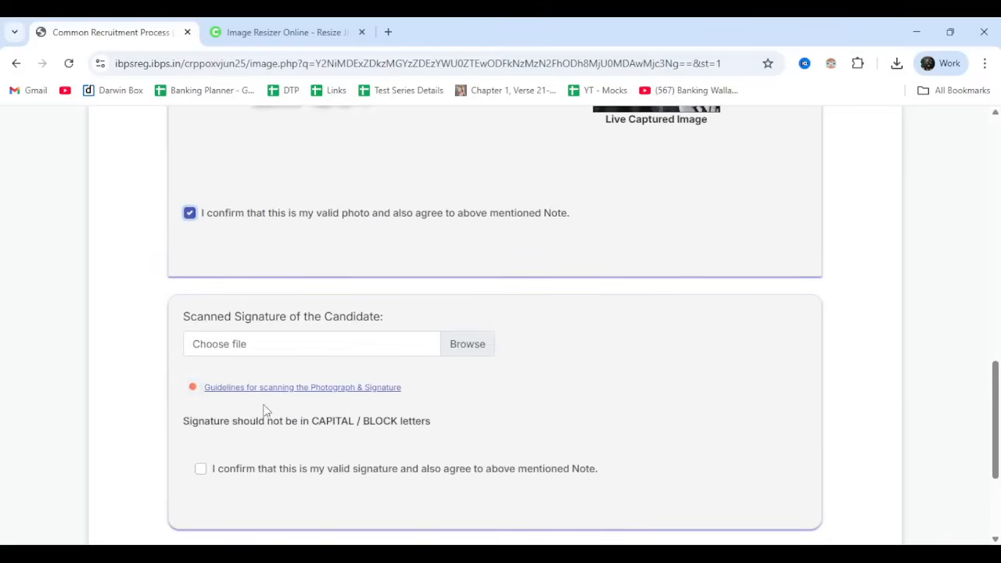
pyautogui.click(478, 358)
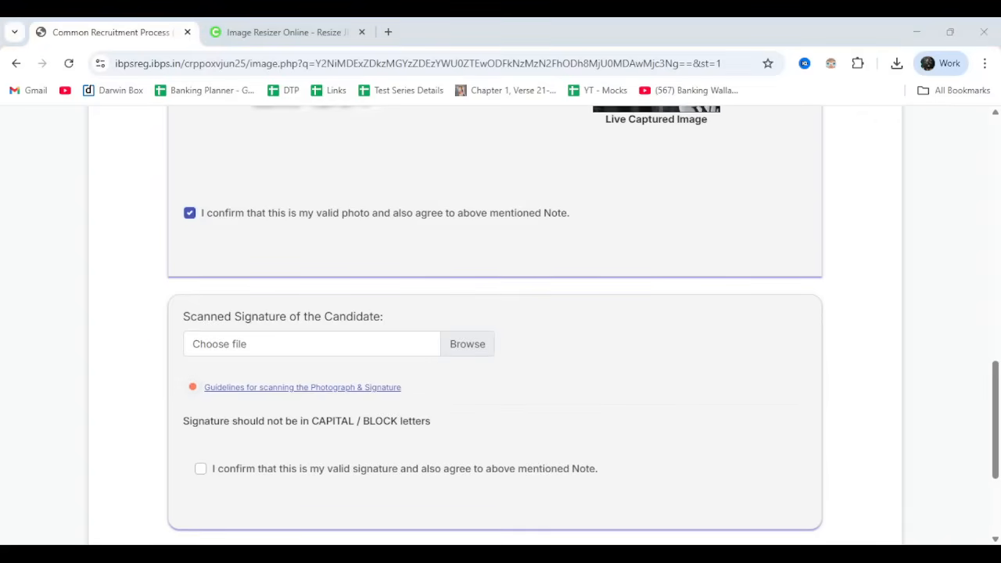
pyautogui.doubleClick(274, 267)
pyautogui.scroll(-2, 409, 341)
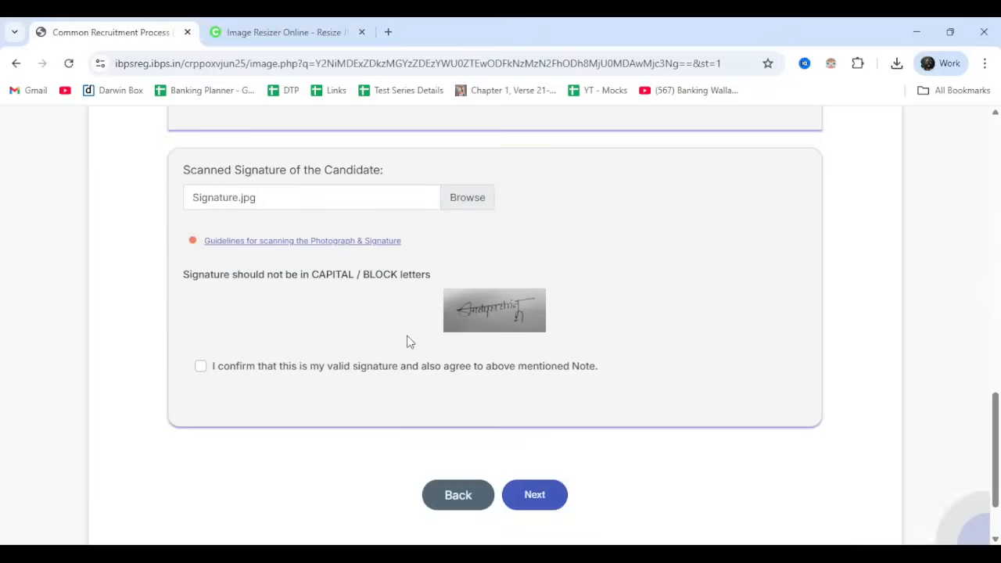
# Confirm that the uploaded signature is valid and proceed to the Details stage
pyautogui.click(200, 368)
pyautogui.click(549, 505)
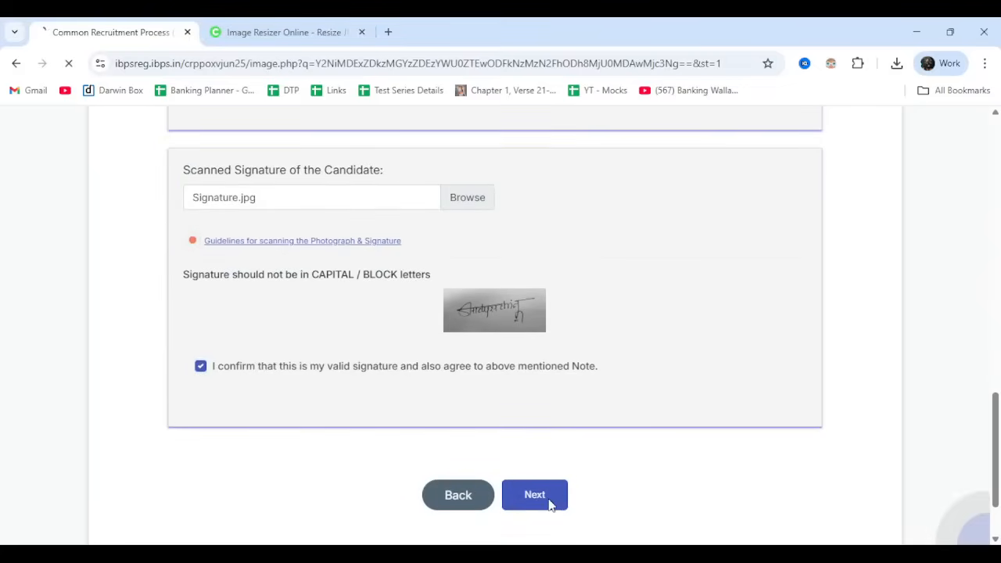
# Validate the Basic Details form and save it to proceed to the qualification, experience and languages section
pyautogui.scroll(-2, 550, 505)
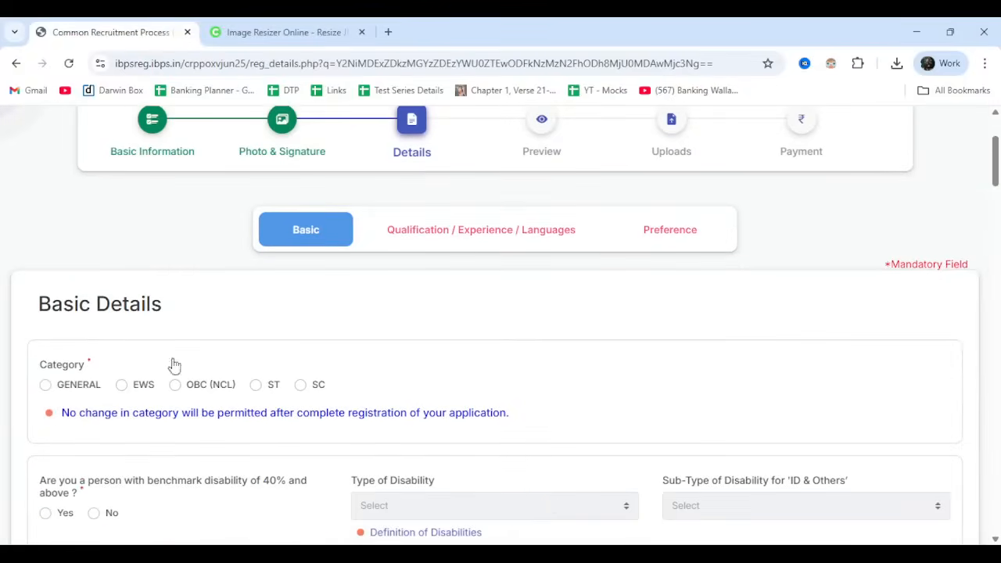
pyautogui.scroll(-7, 242, 295)
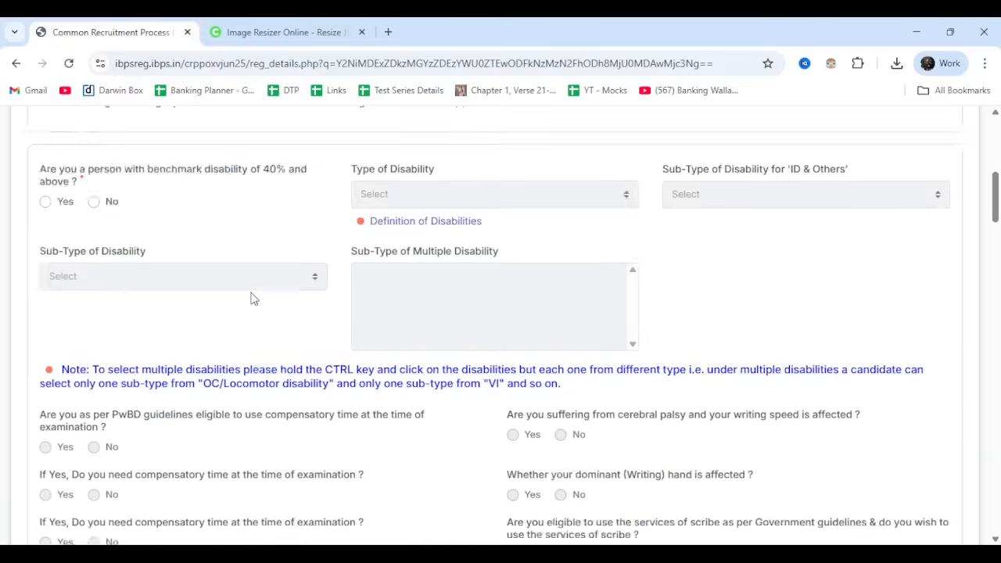
pyautogui.scroll(-15, 252, 297)
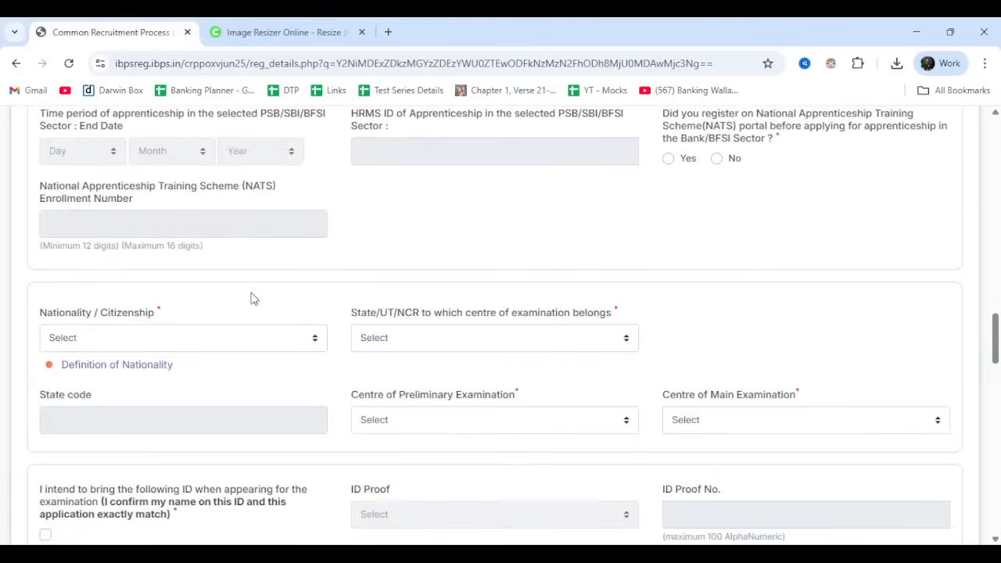
pyautogui.scroll(-15, 252, 297)
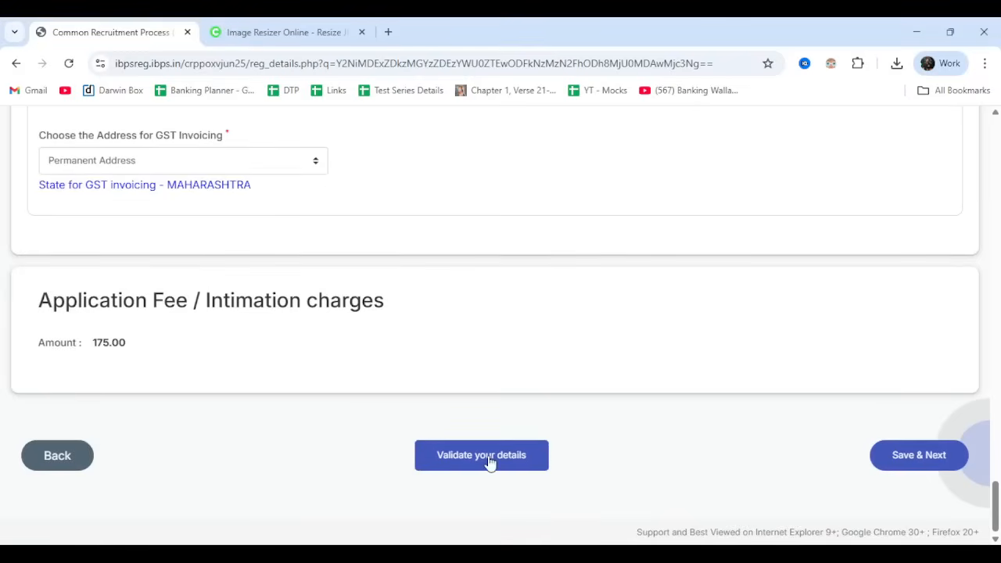
pyautogui.click(488, 456)
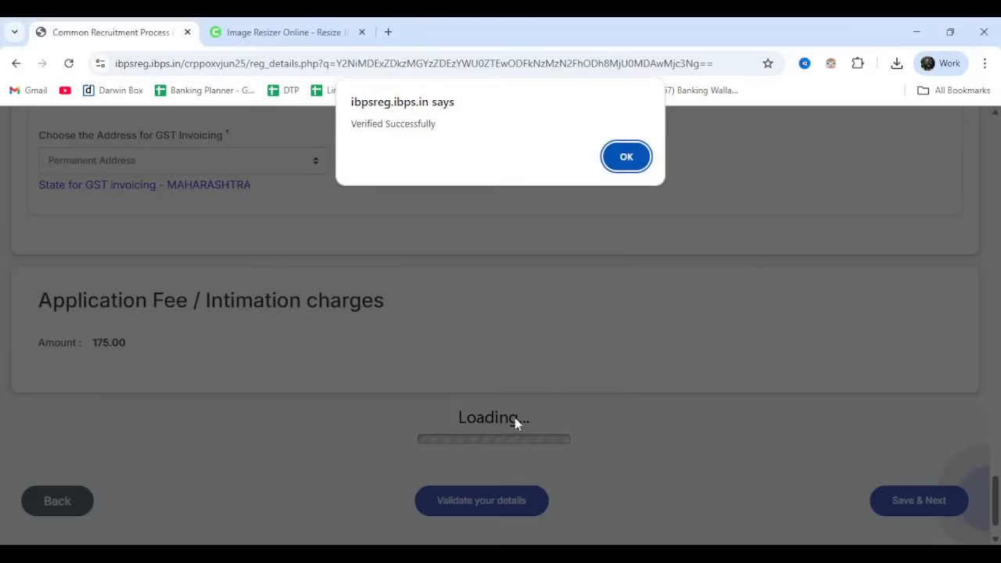
pyautogui.click(612, 160)
pyautogui.click(907, 453)
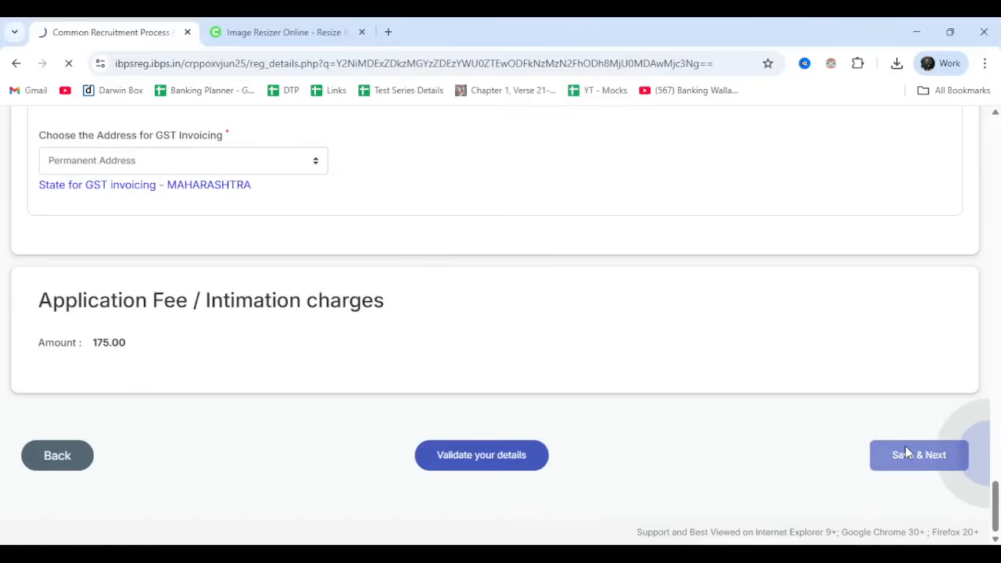
# Validate the qualification, experience and language details and save them to proceed to the bank preferences
pyautogui.scroll(-5, 770, 436)
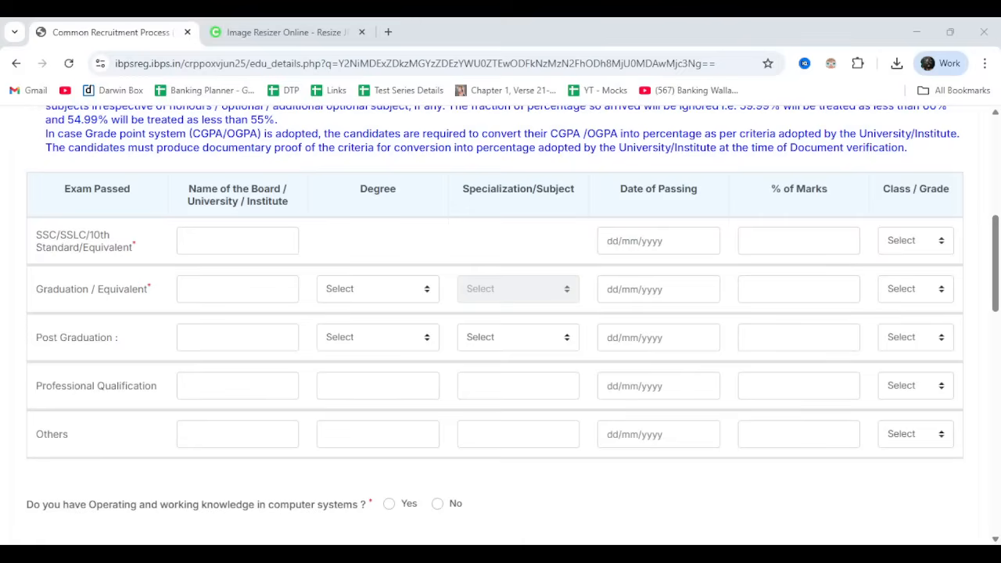
pyautogui.scroll(-15, 500, 324)
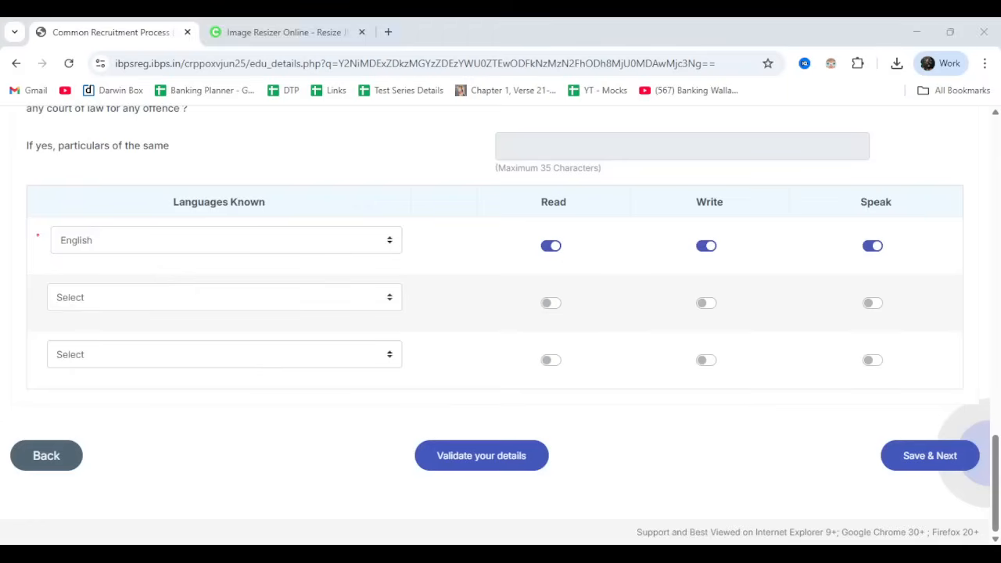
pyautogui.click(501, 461)
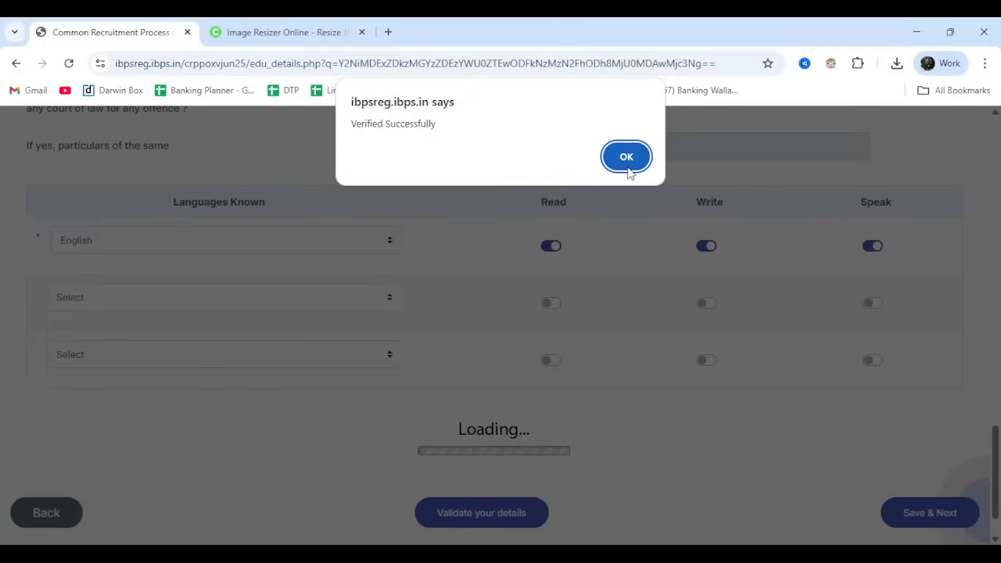
pyautogui.click(626, 157)
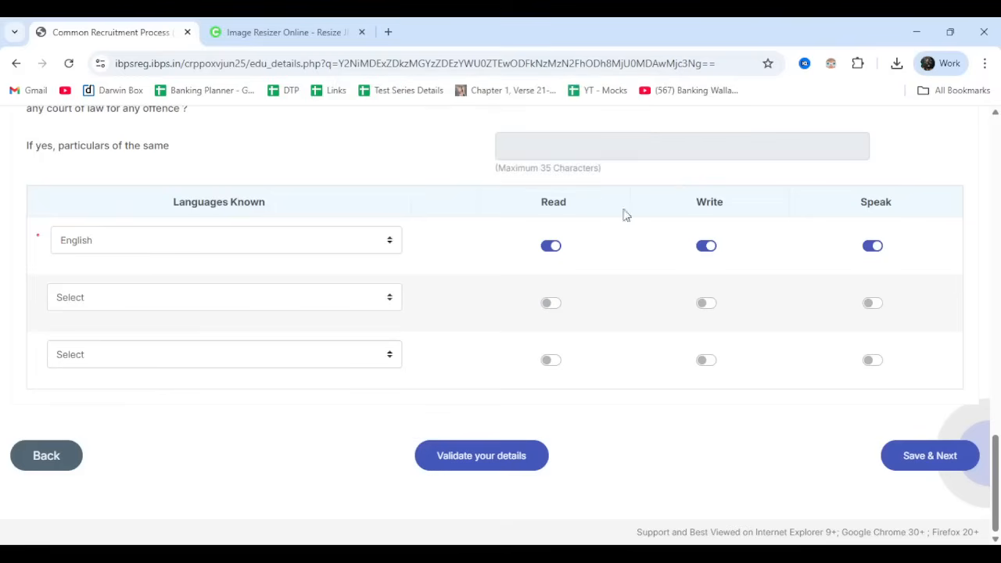
pyautogui.click(939, 460)
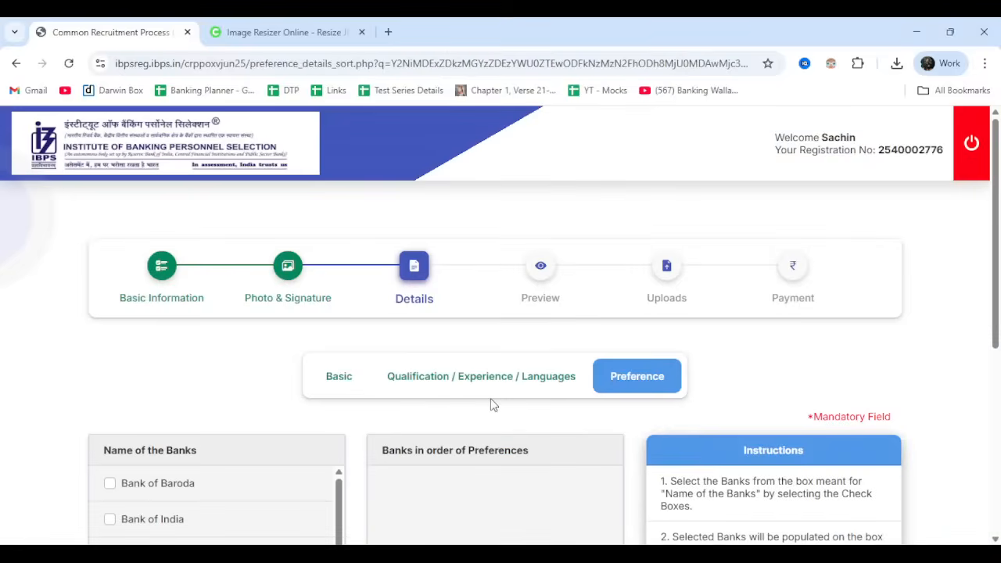
# Select Bank of Maharashtra as the first bank preference and Punjab National Bank as the second
pyautogui.scroll(-1, 490, 398)
pyautogui.scroll(-2, 492, 403)
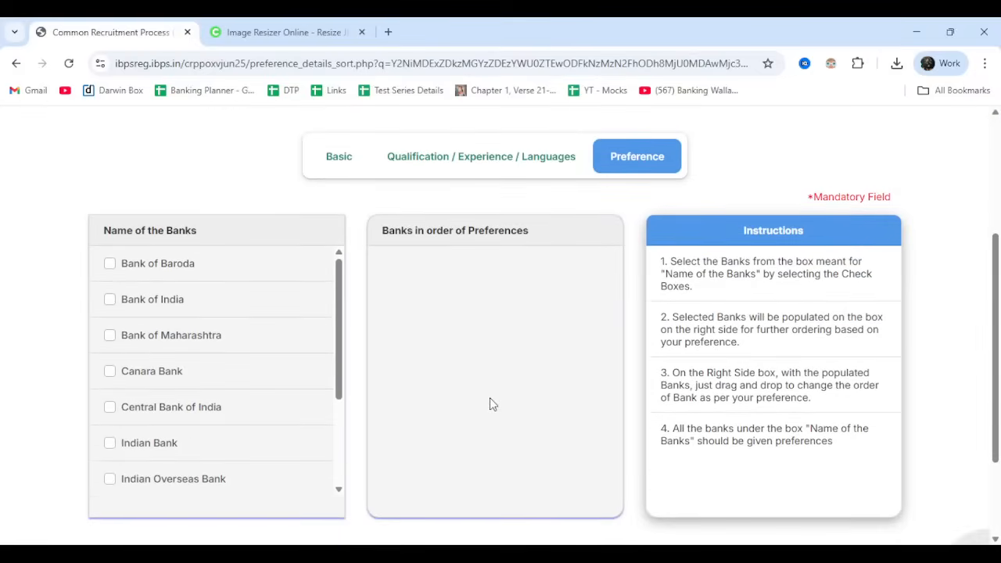
pyautogui.scroll(-4, 225, 349)
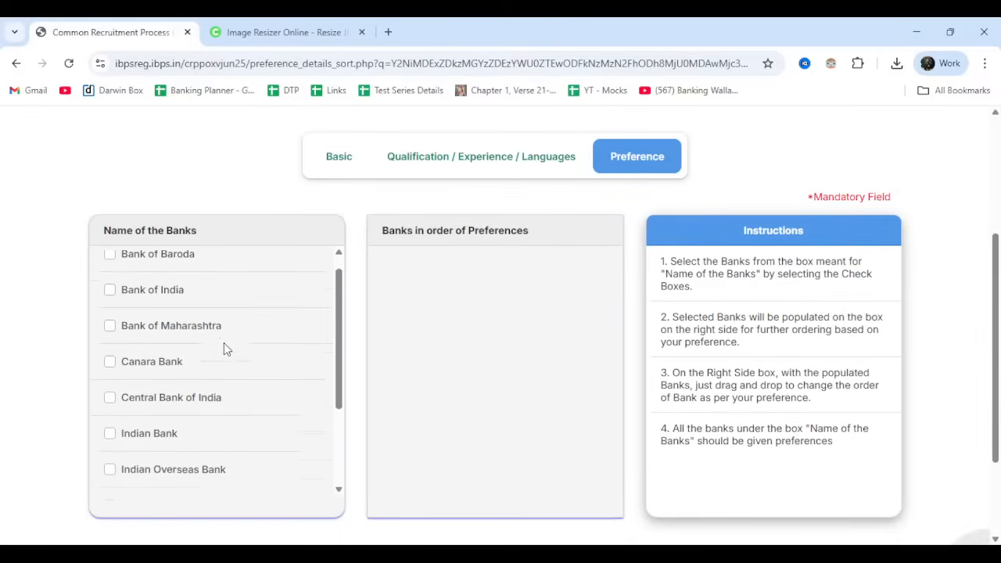
pyautogui.scroll(2, 224, 349)
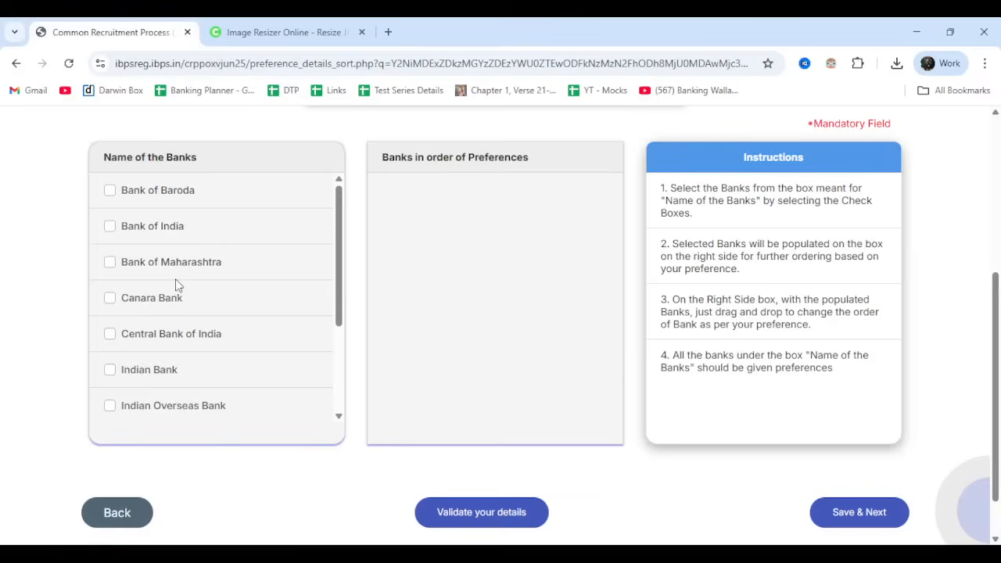
pyautogui.scroll(-2, 175, 284)
pyautogui.scroll(2, 178, 286)
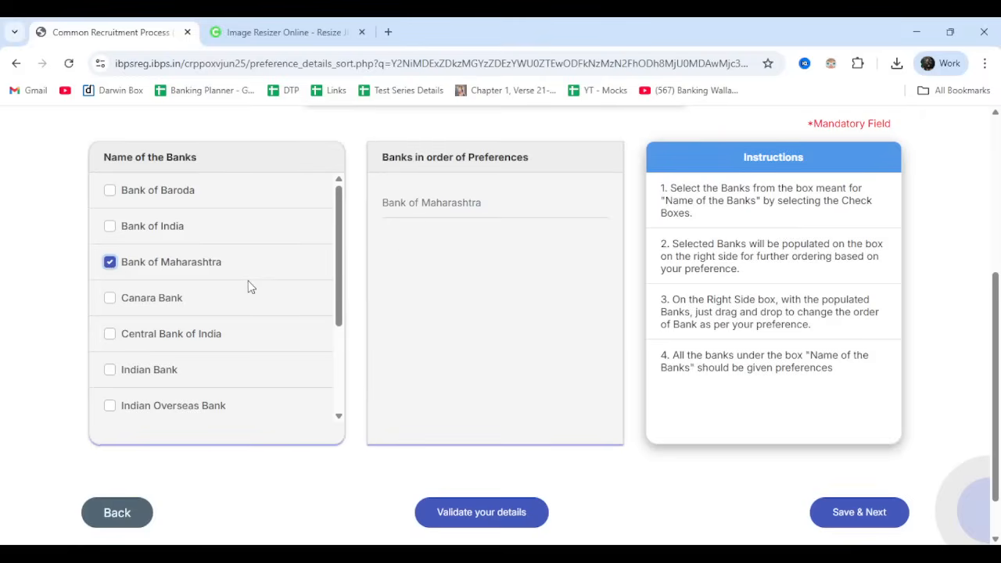
pyautogui.scroll(-2, 248, 284)
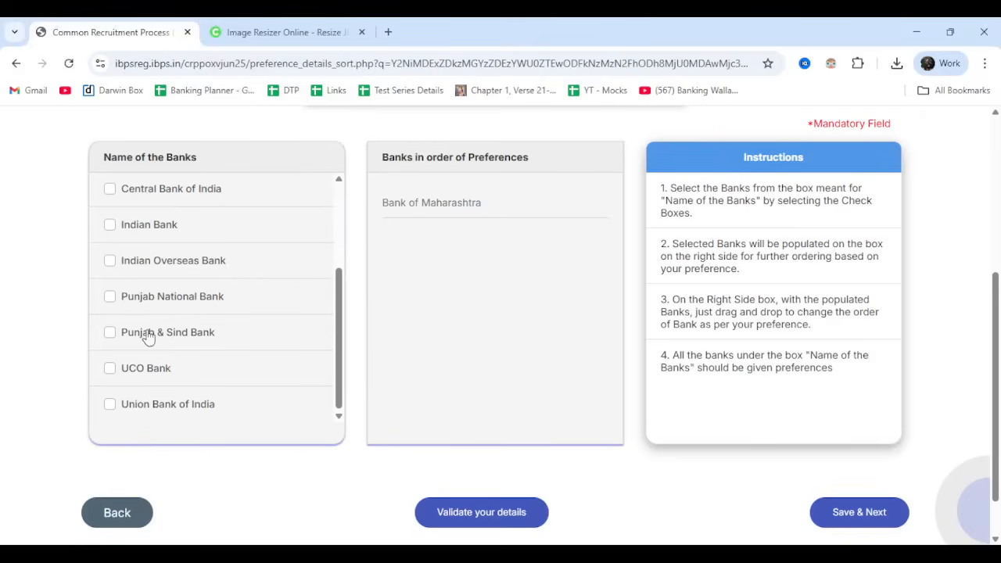
pyautogui.click(110, 300)
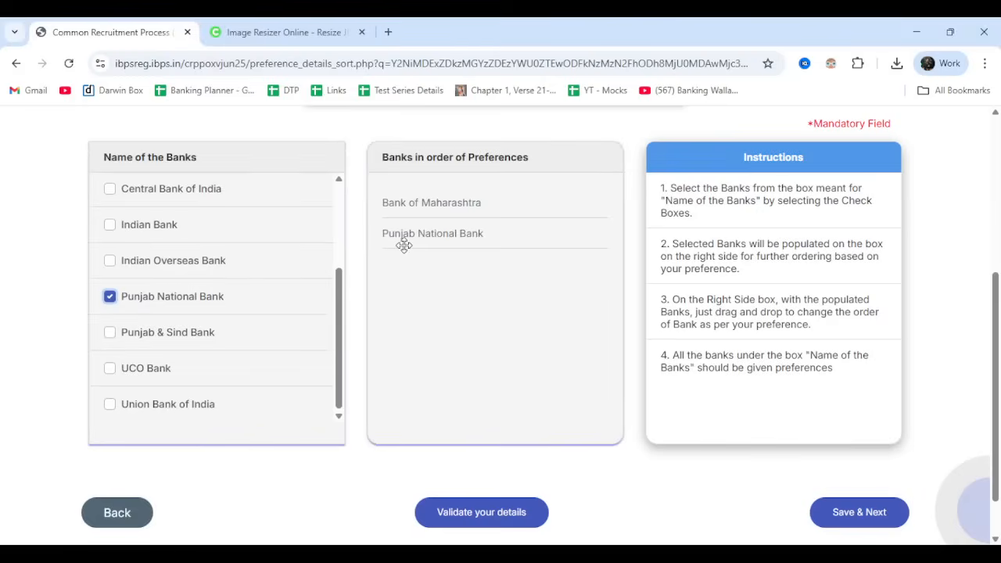
# Add Canara Bank, Bank of Baroda, Bank of India and Central Bank of India to the preferences in that order
pyautogui.scroll(1, 282, 271)
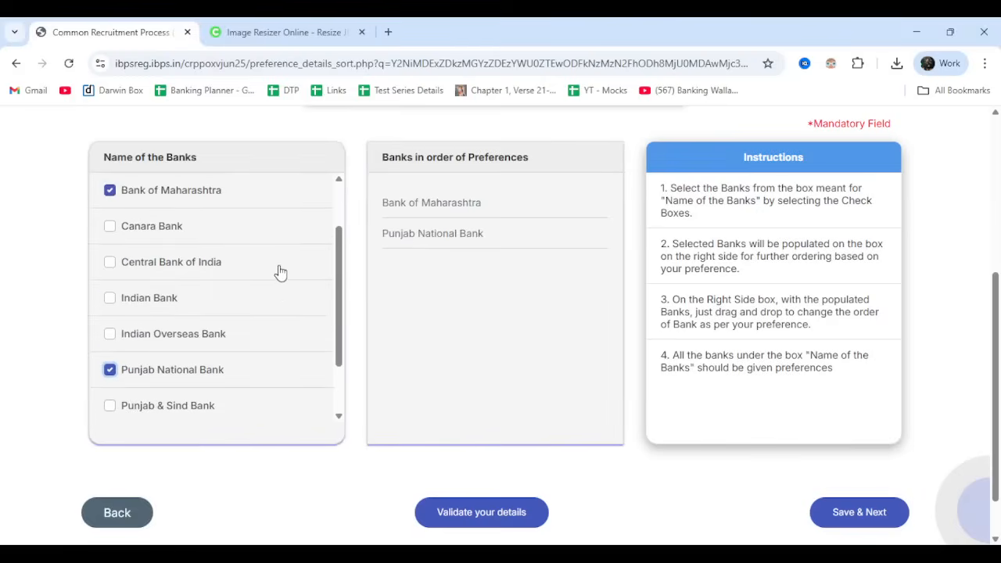
pyautogui.scroll(1, 278, 271)
pyautogui.click(110, 299)
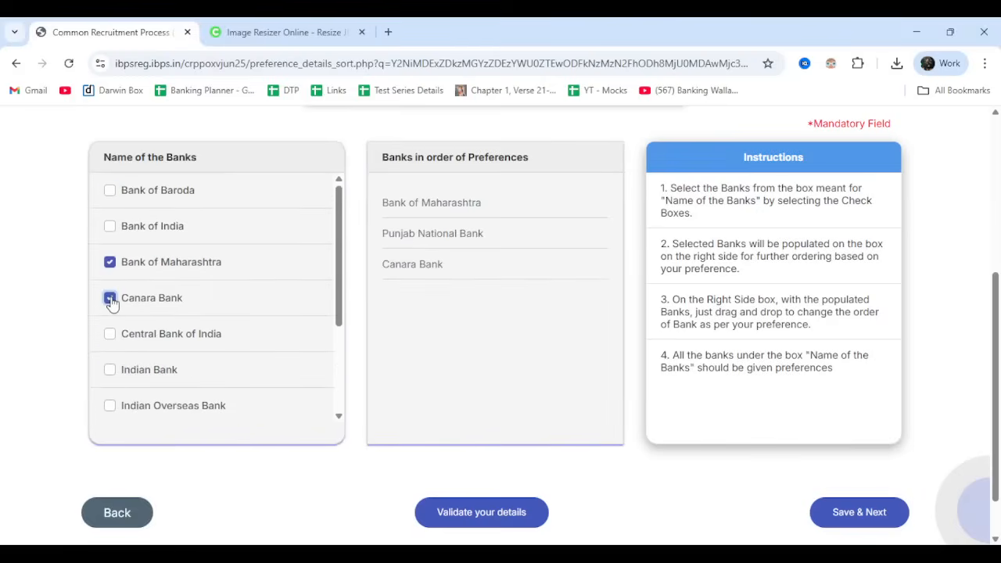
pyautogui.scroll(1, 111, 303)
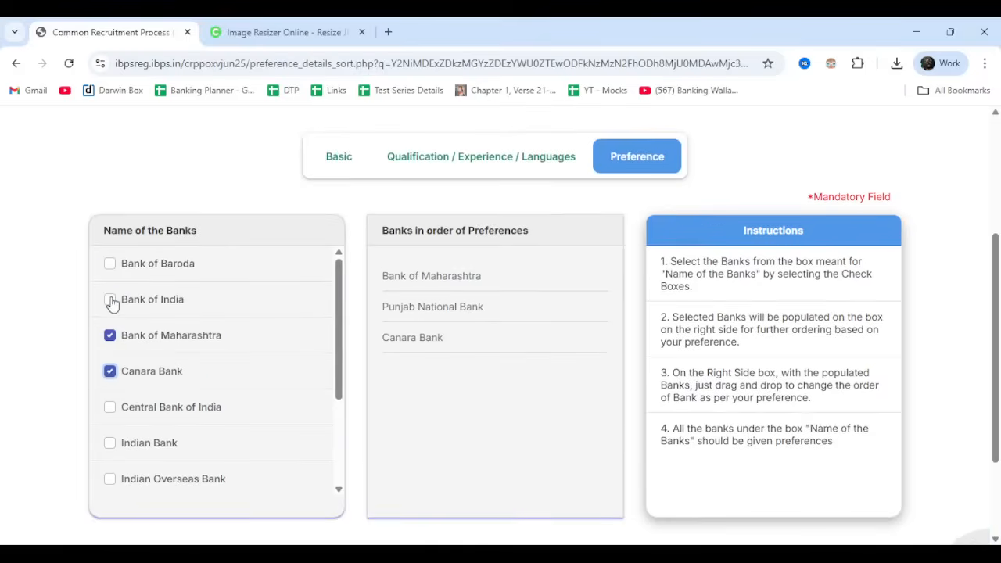
pyautogui.click(110, 263)
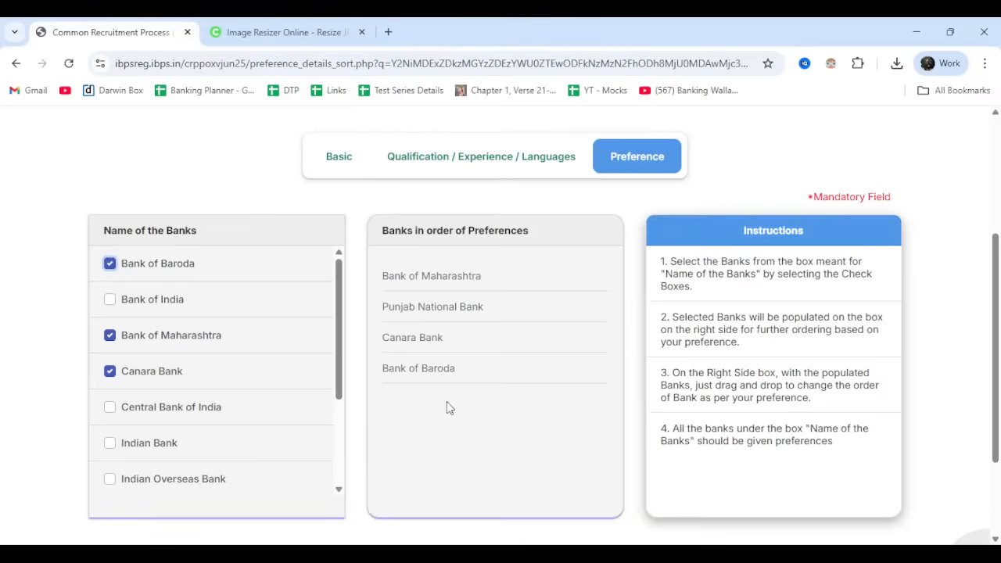
pyautogui.click(110, 301)
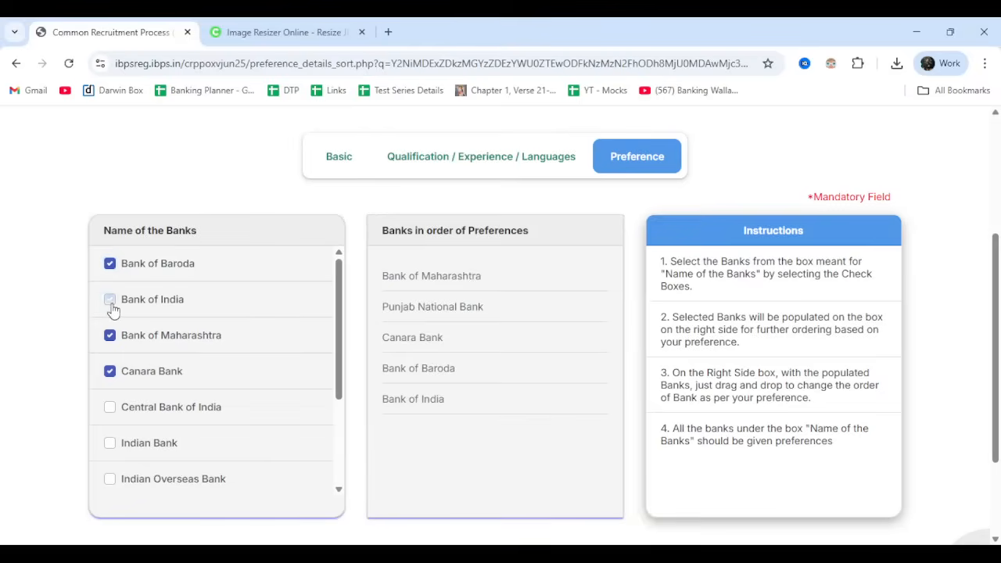
pyautogui.click(107, 412)
# Add Punjab & Sind Bank, Union Bank of India, Indian Bank, Indian Overseas Bank and UCO Bank as the remaining preferences in that order
pyautogui.scroll(-2, 179, 414)
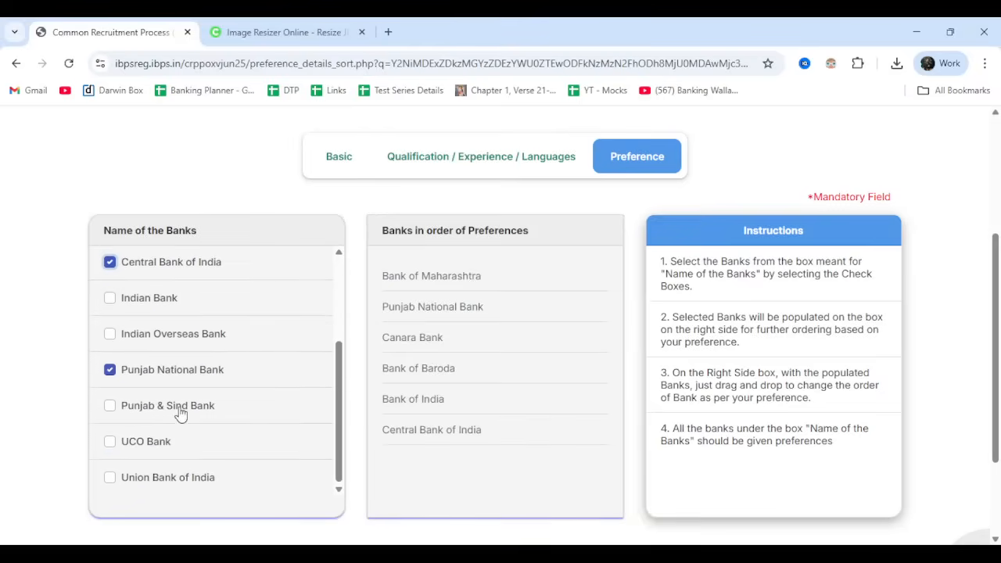
pyautogui.click(108, 409)
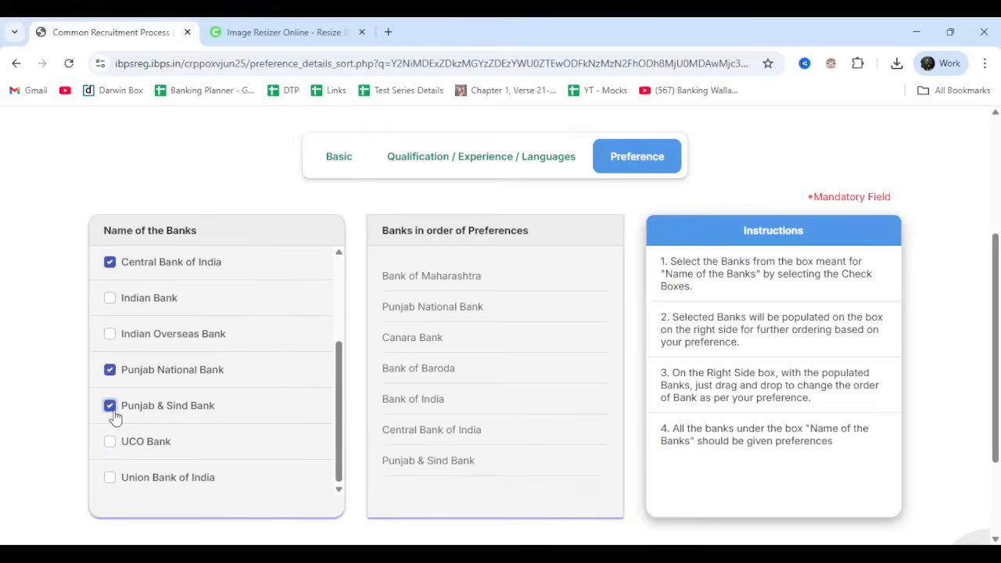
pyautogui.click(110, 480)
pyautogui.scroll(1, 163, 451)
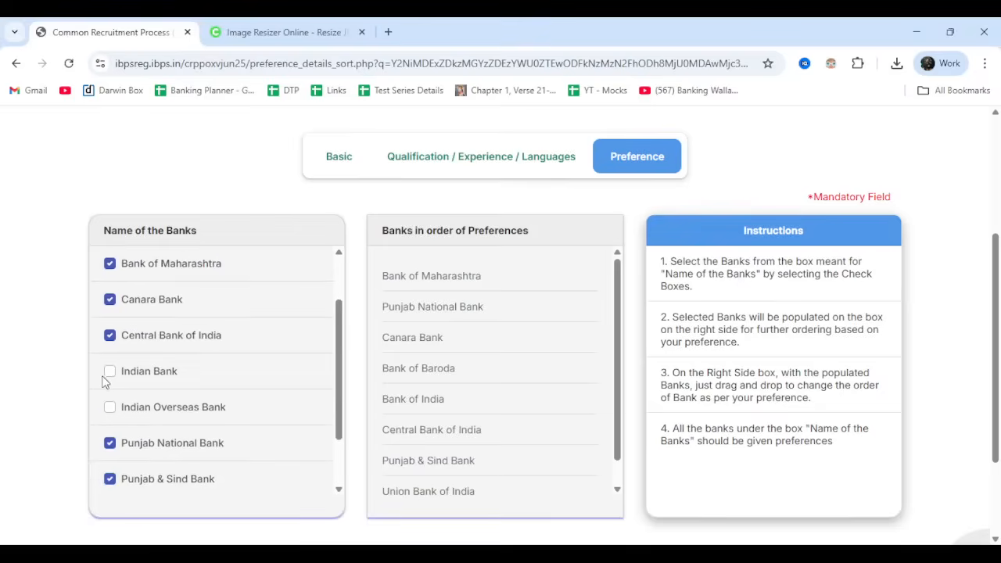
pyautogui.click(108, 373)
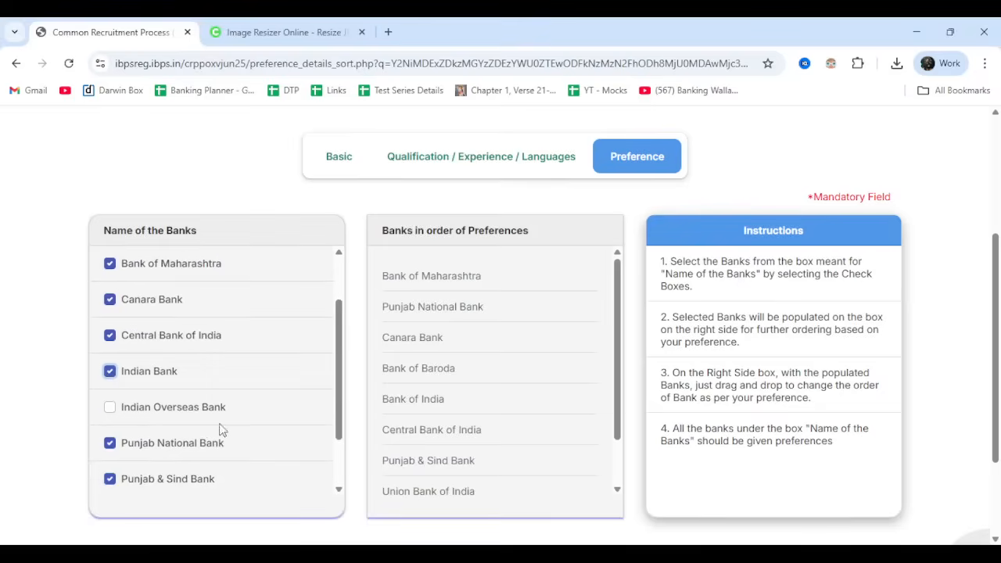
pyautogui.click(109, 408)
pyautogui.scroll(-1, 145, 414)
pyautogui.click(110, 442)
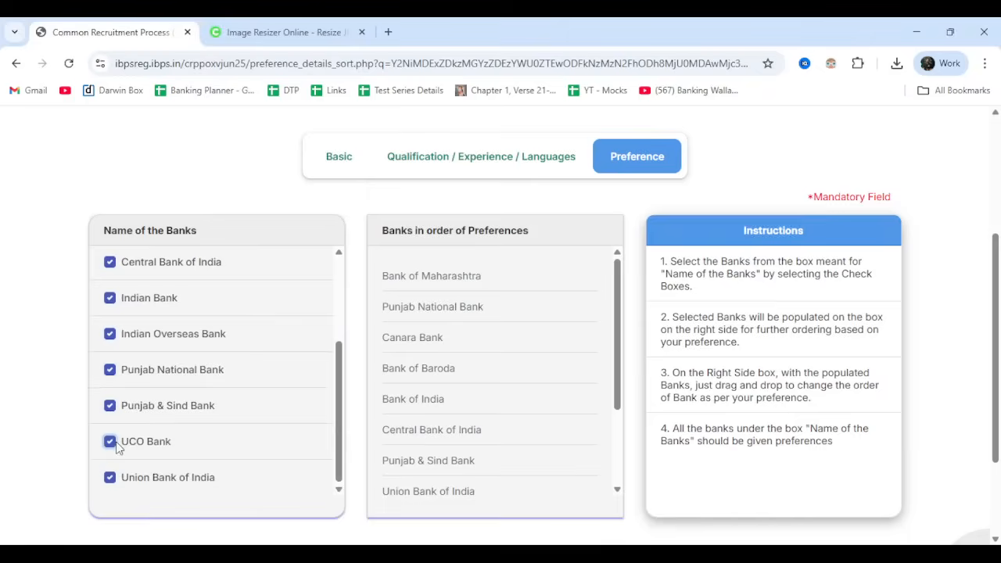
# Validate the order of bank preferences and save it to proceed to the registration preview
pyautogui.scroll(2, 229, 429)
pyautogui.scroll(-2, 229, 428)
pyautogui.scroll(-2, 462, 309)
pyautogui.scroll(-1, 463, 305)
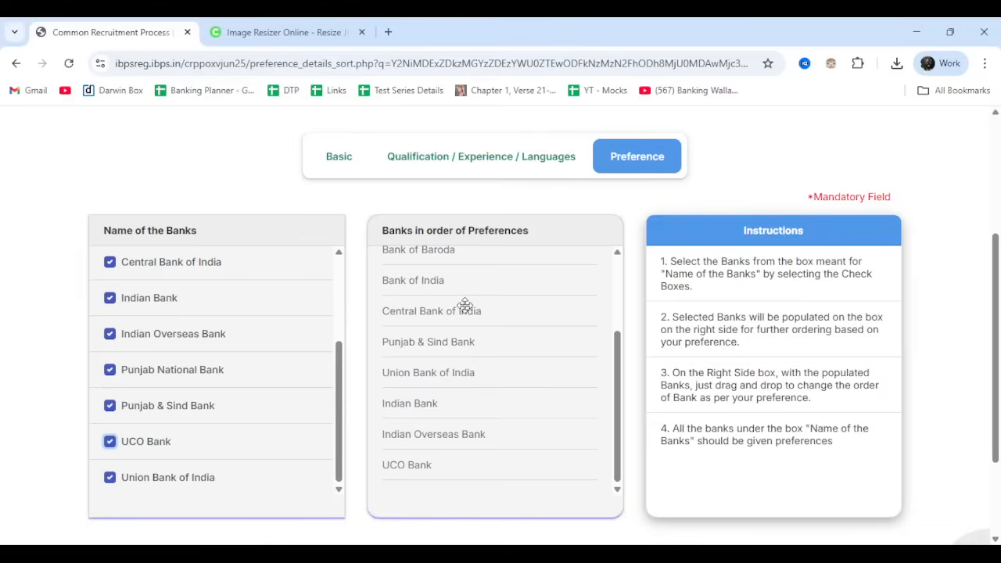
pyautogui.scroll(-2, 466, 305)
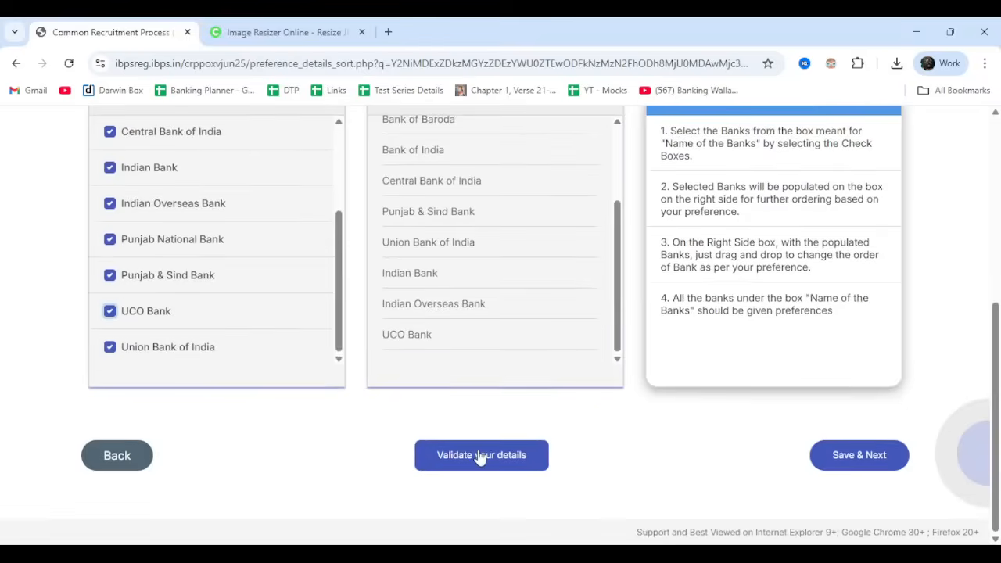
pyautogui.click(480, 456)
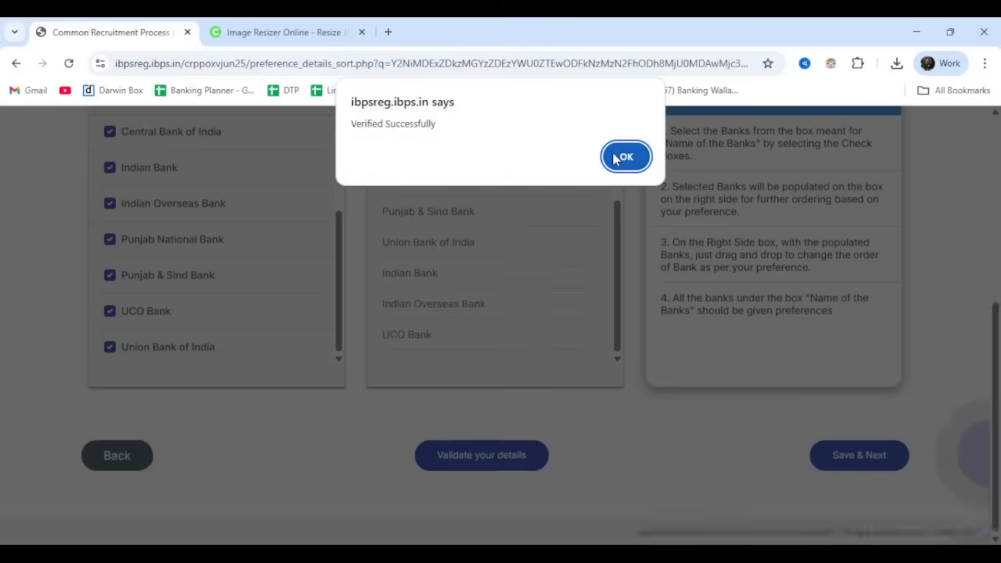
pyautogui.click(623, 156)
pyautogui.click(850, 455)
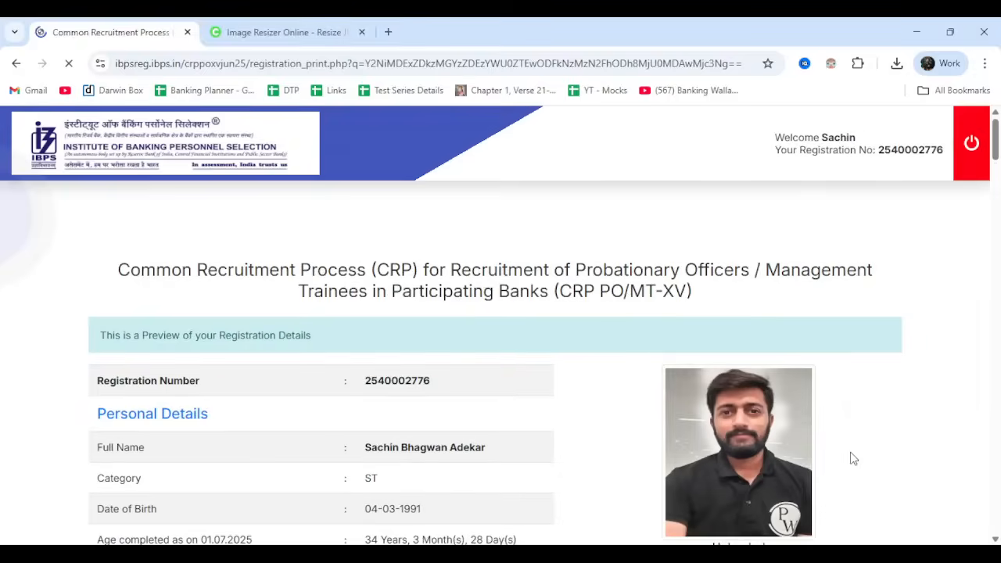
# Agree to the declaration, with the name confirmed as matching the ID proof, and complete the registration
pyautogui.scroll(-20, 852, 458)
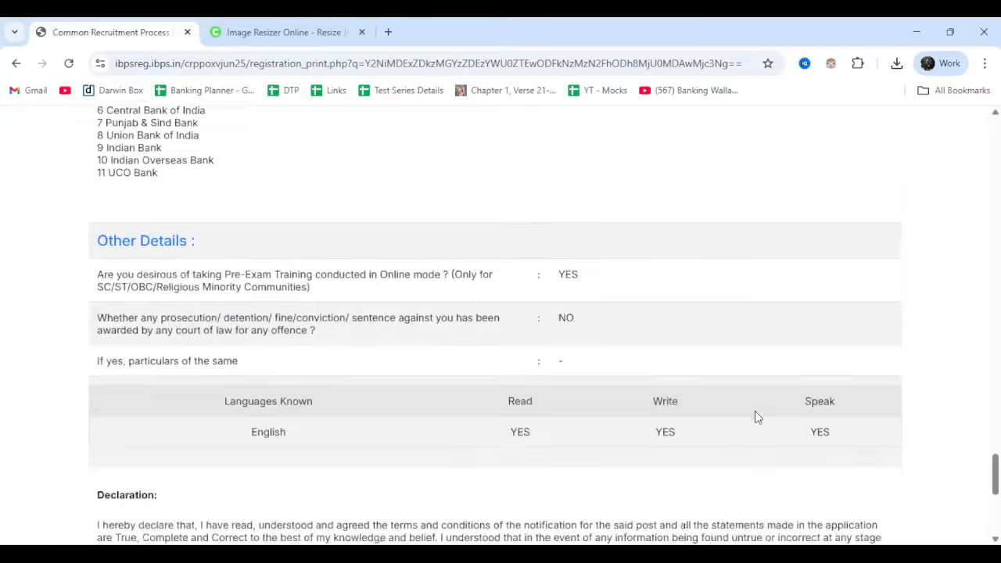
pyautogui.scroll(-5, 754, 416)
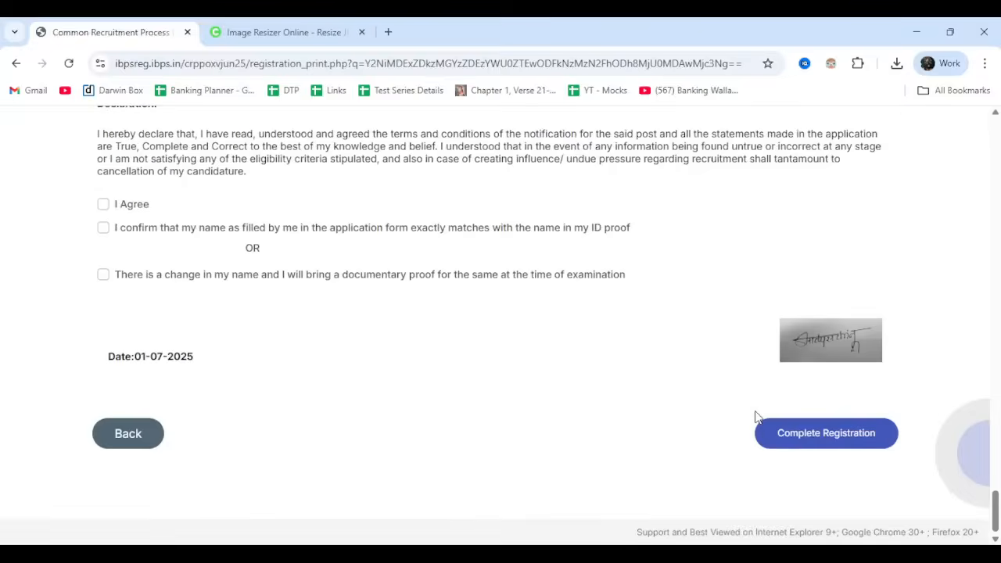
pyautogui.click(104, 209)
pyautogui.click(104, 233)
pyautogui.click(104, 232)
pyautogui.click(103, 275)
pyautogui.click(104, 275)
pyautogui.click(102, 229)
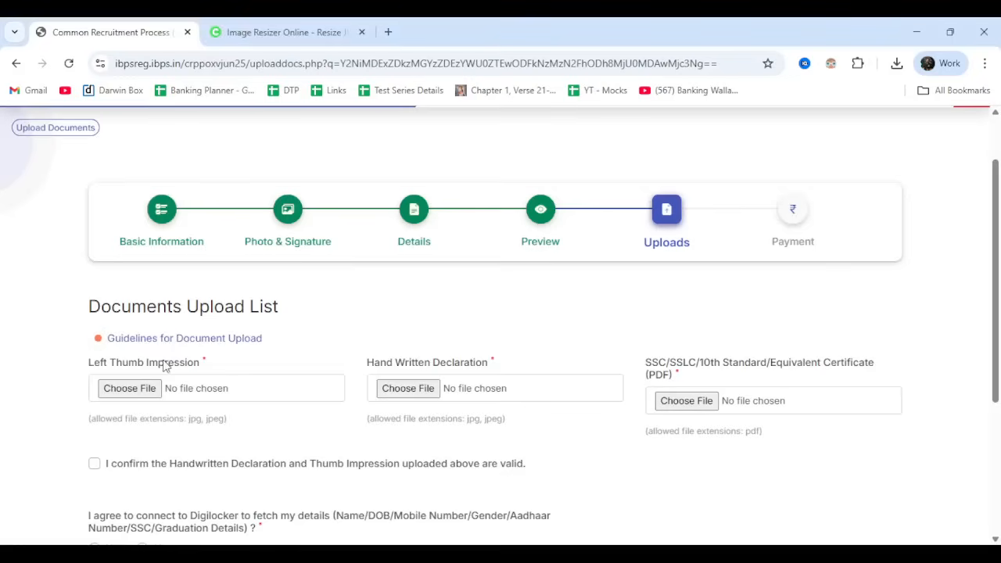
# Upload Thumb.jpg as the left thumb impression and Declaration.jpg as the handwritten declaration, accepting the preview of each
pyautogui.click(108, 383)
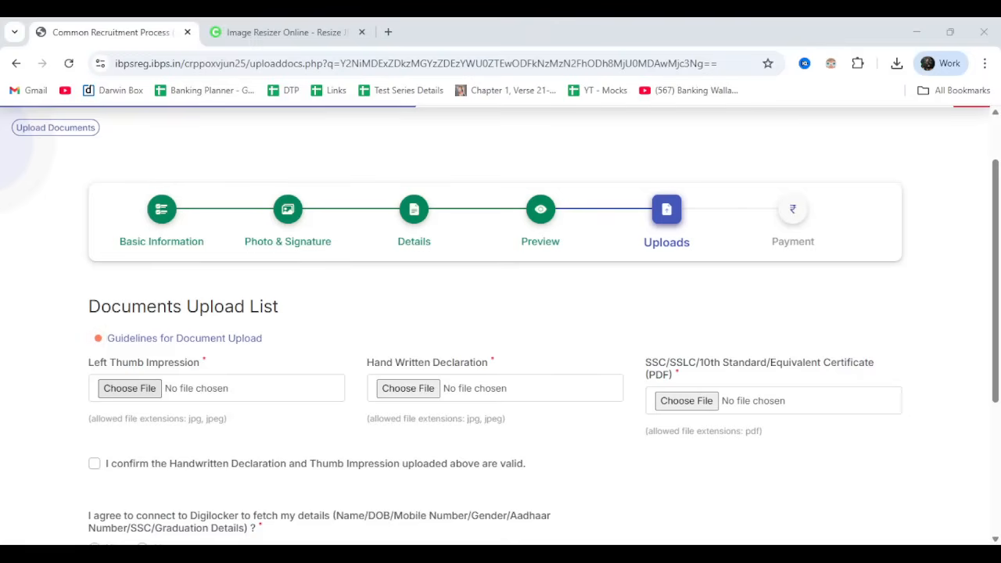
pyautogui.doubleClick(310, 256)
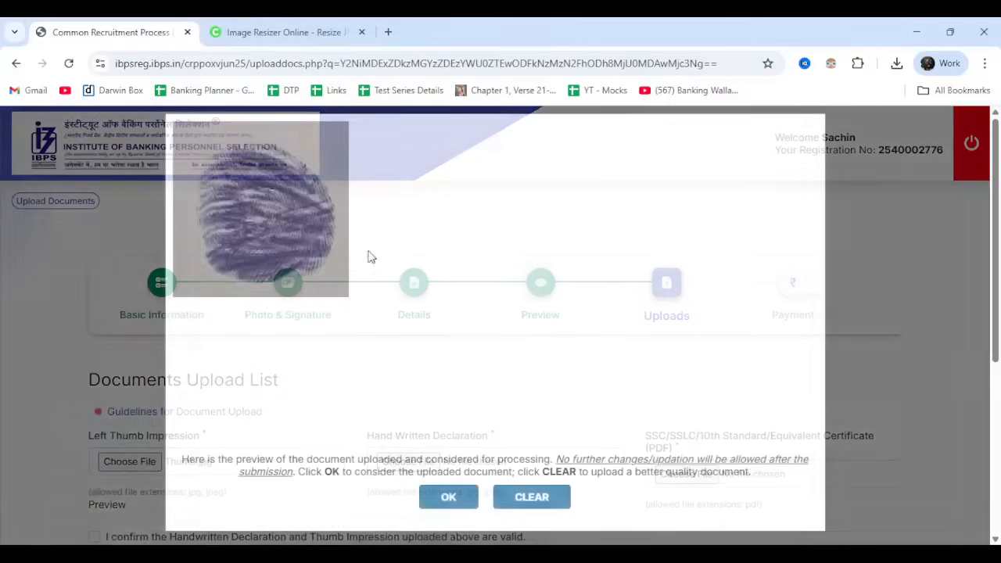
pyautogui.click(456, 500)
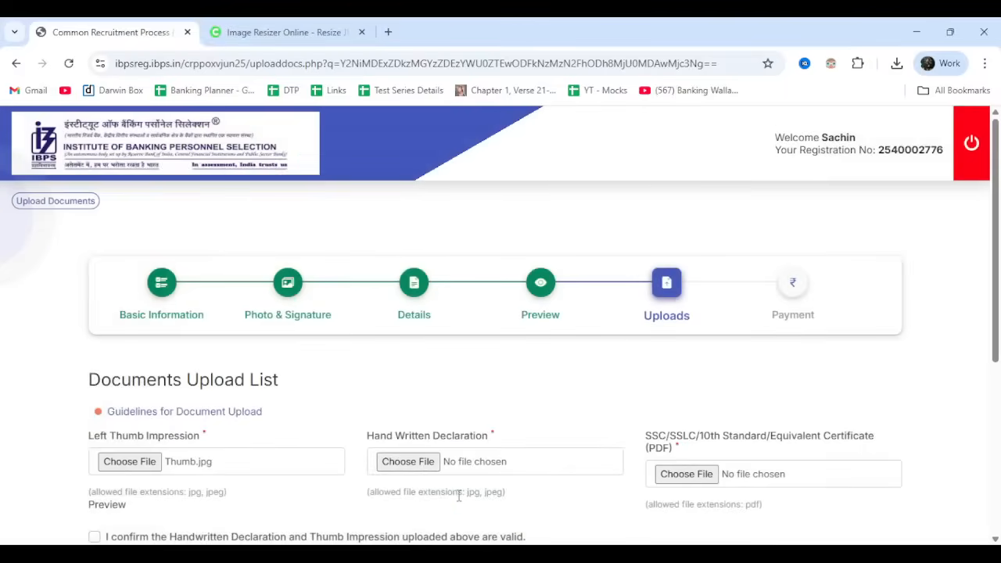
pyautogui.click(407, 462)
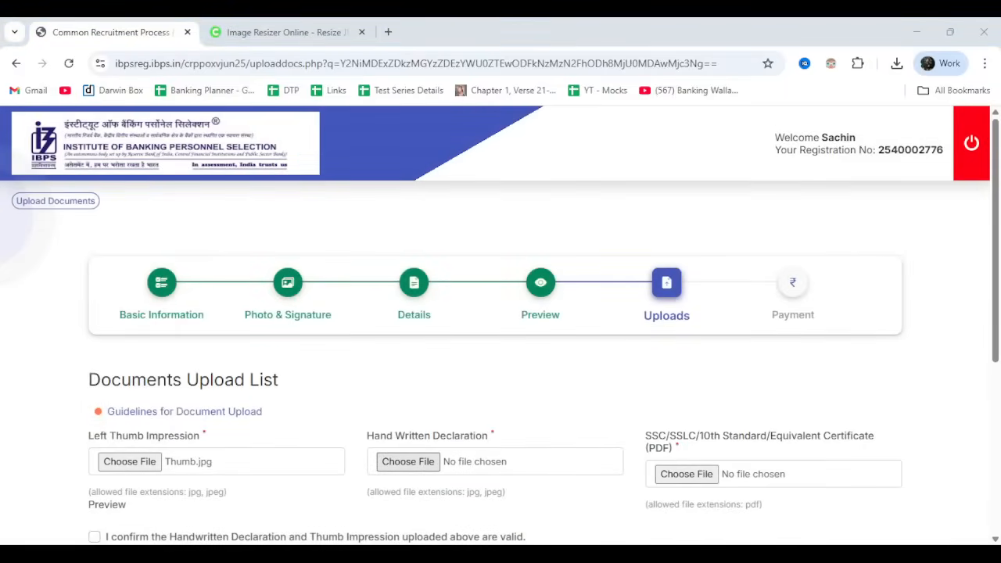
pyautogui.doubleClick(650, 175)
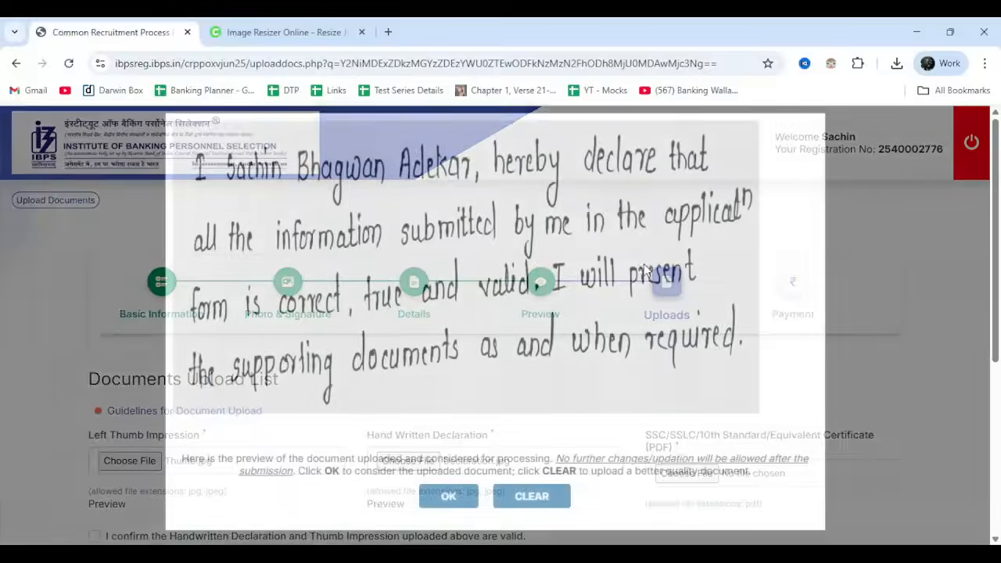
pyautogui.click(451, 428)
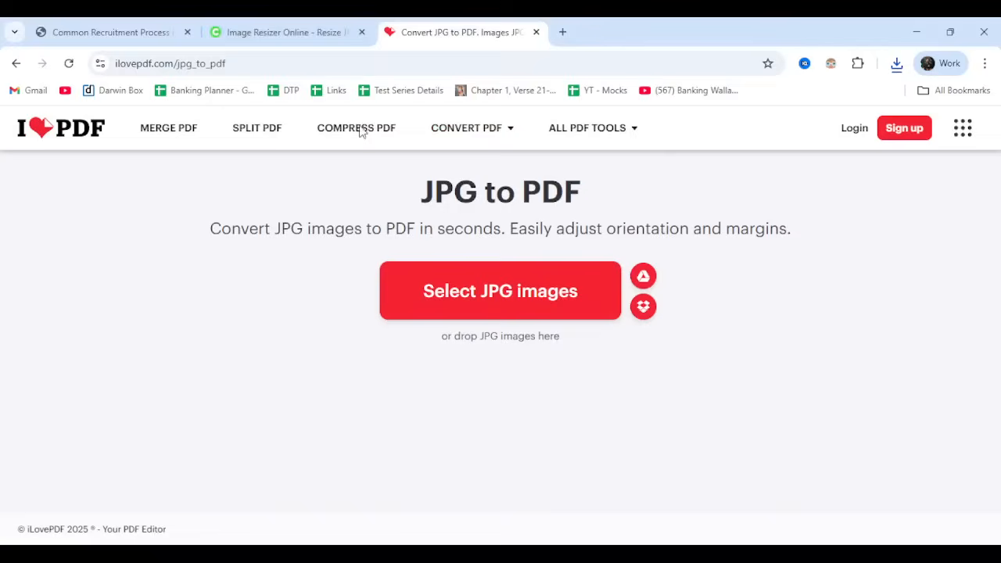
pyautogui.click(170, 34)
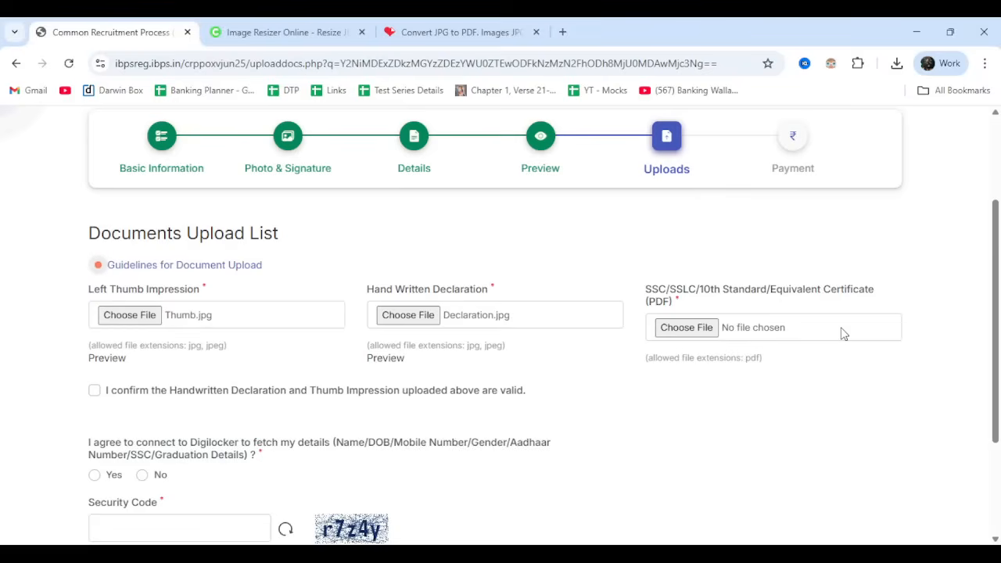
pyautogui.click(445, 35)
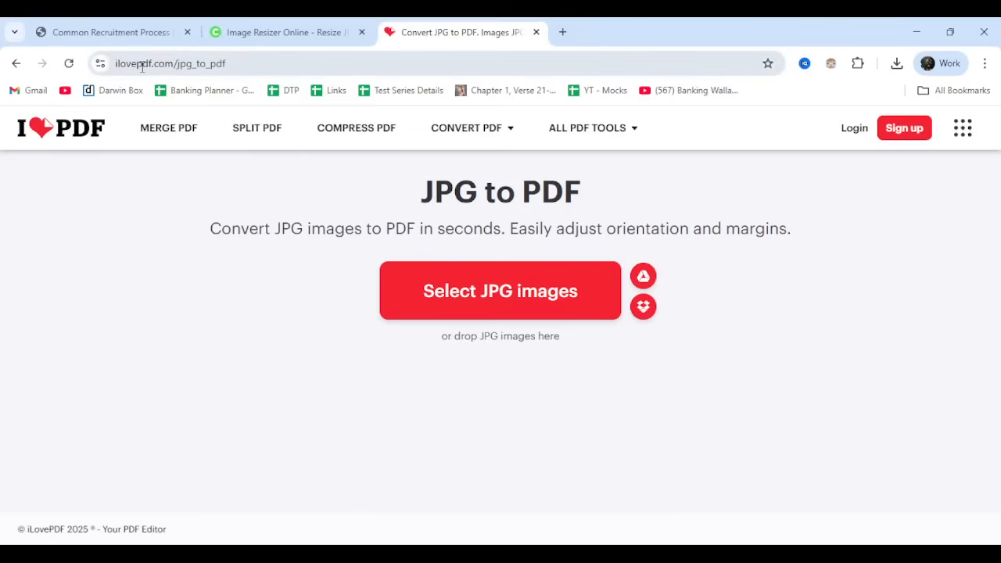
pyautogui.click(437, 296)
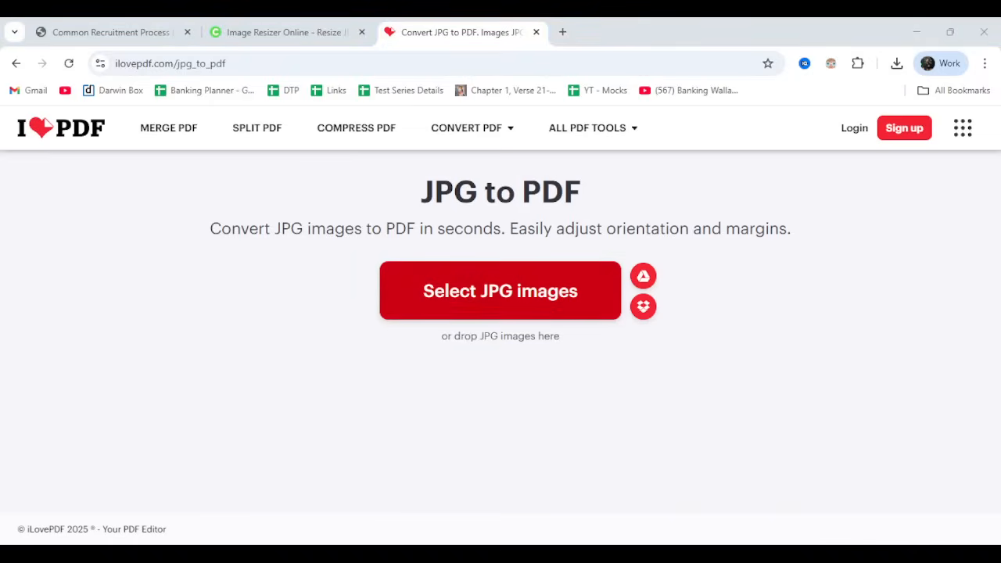
pyautogui.doubleClick(161, 186)
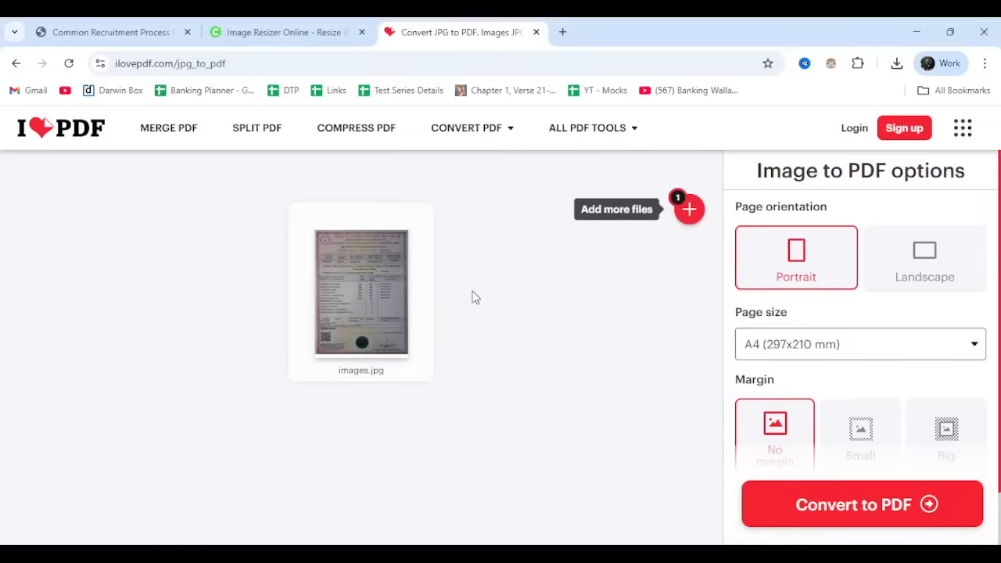
pyautogui.click(15, 64)
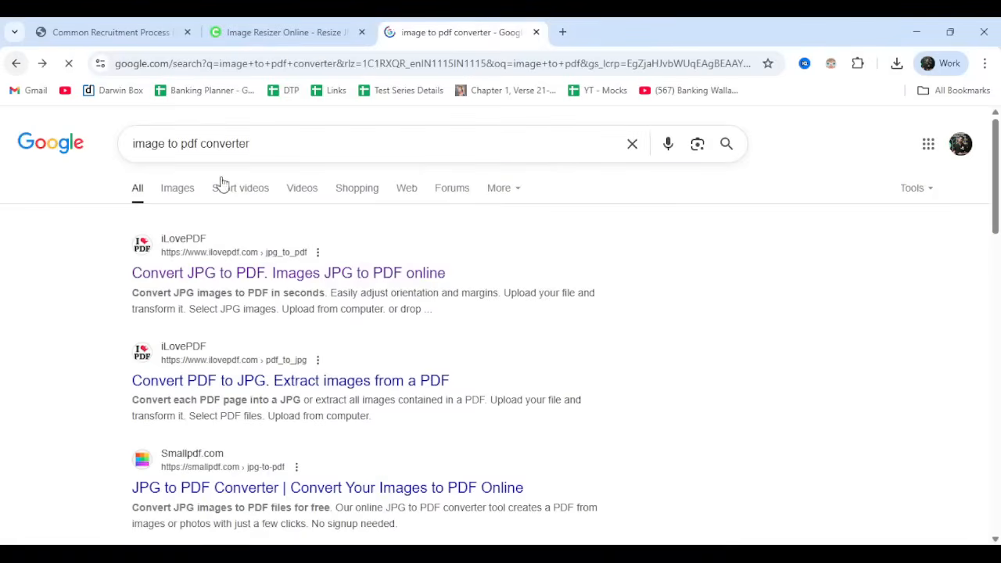
pyautogui.click(219, 272)
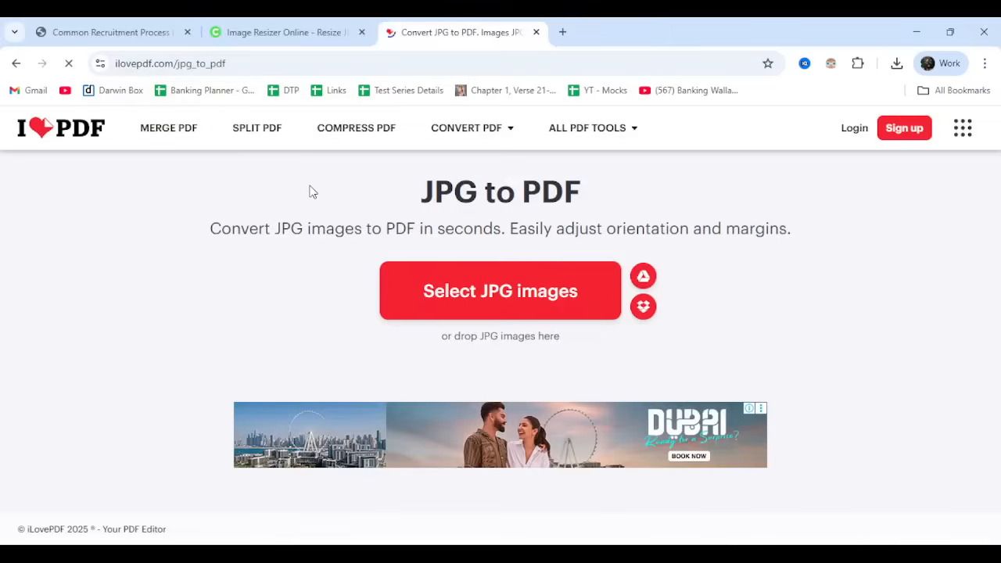
# Convert the certificate image images.jpg to a portrait A4 PDF without margin and download the PDF
pyautogui.click(454, 282)
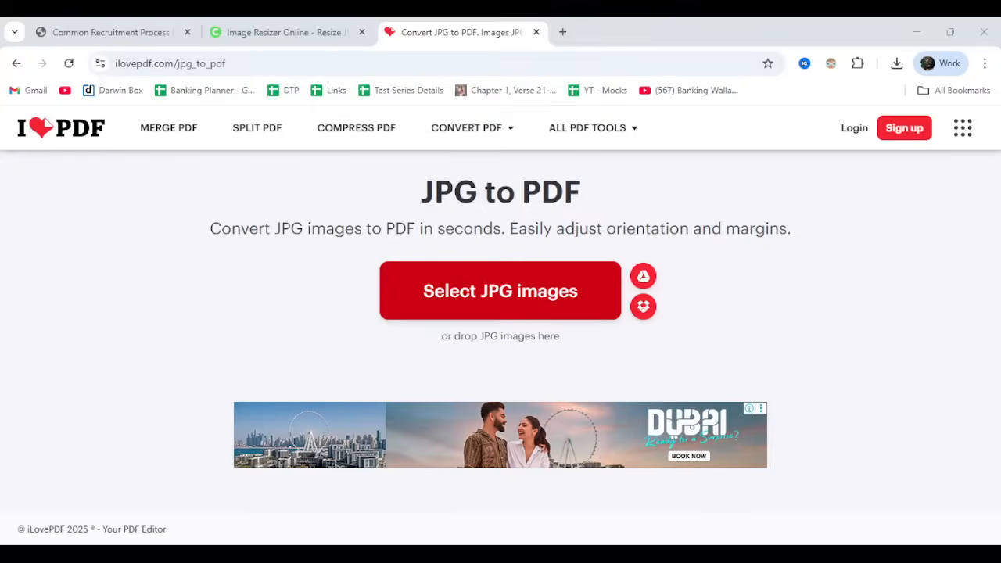
pyautogui.doubleClick(171, 192)
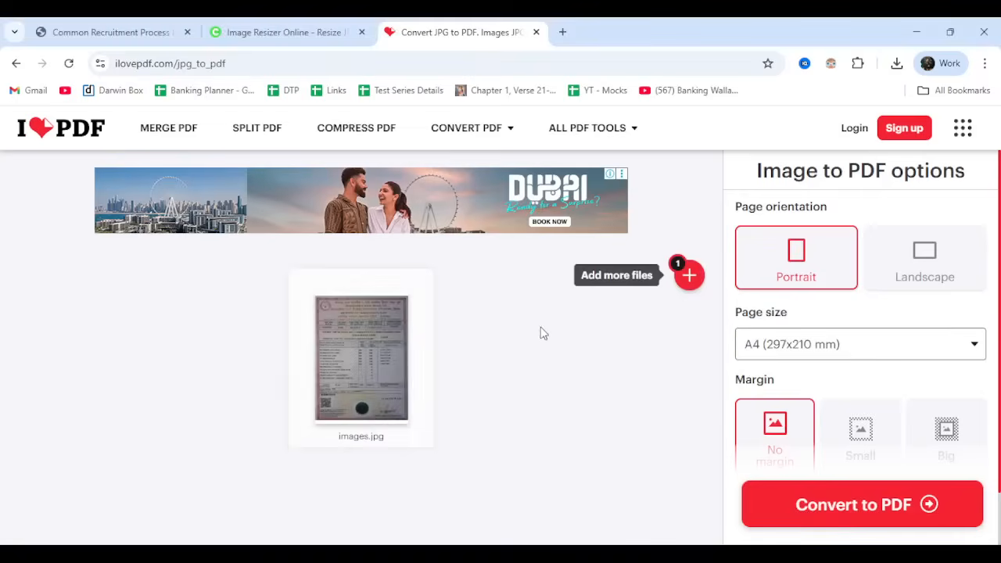
pyautogui.click(843, 508)
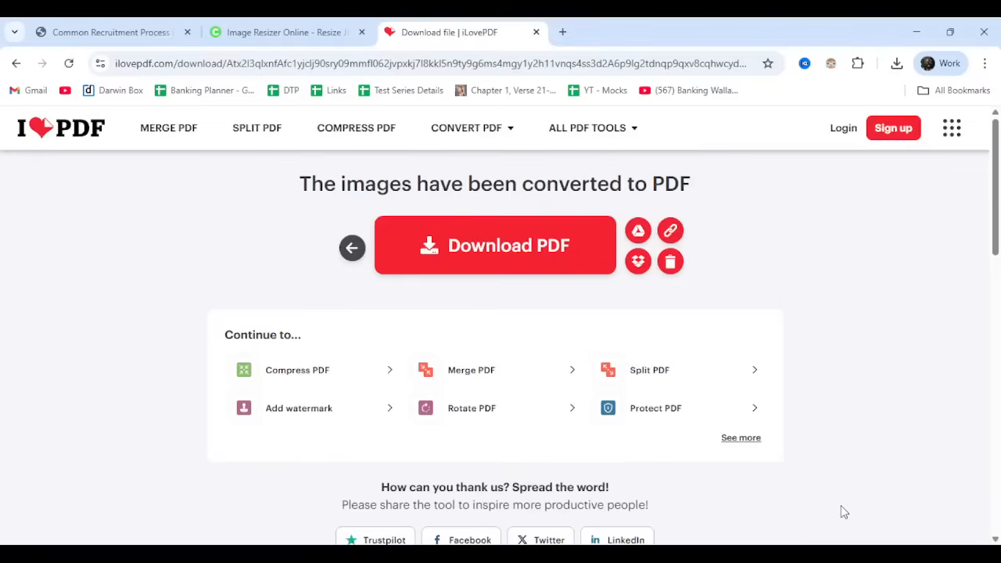
pyautogui.click(475, 270)
pyautogui.click(860, 108)
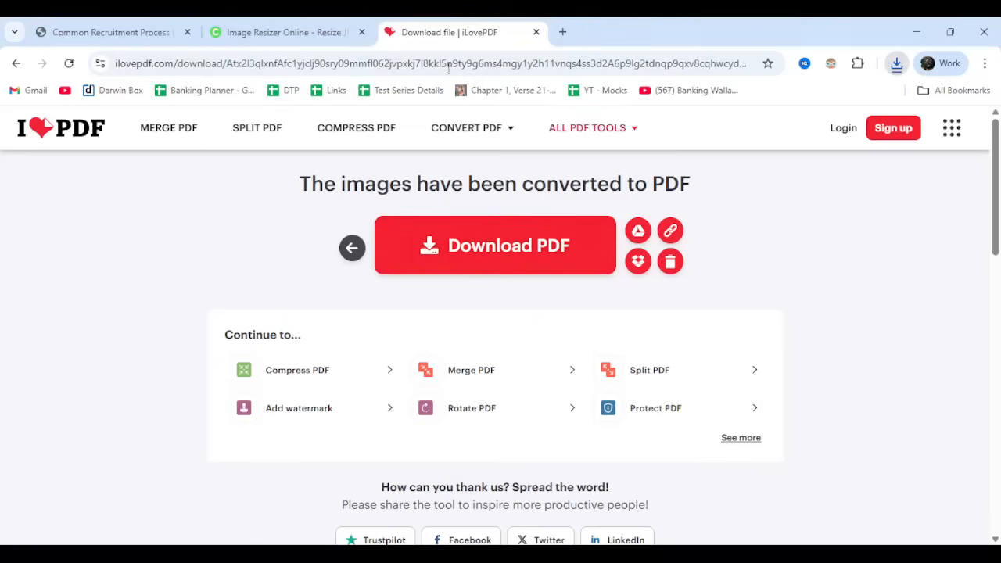
# Return to the IBPS registration form, upload images.pdf as the SSC/10th standard certificate and accept its preview
pyautogui.click(148, 31)
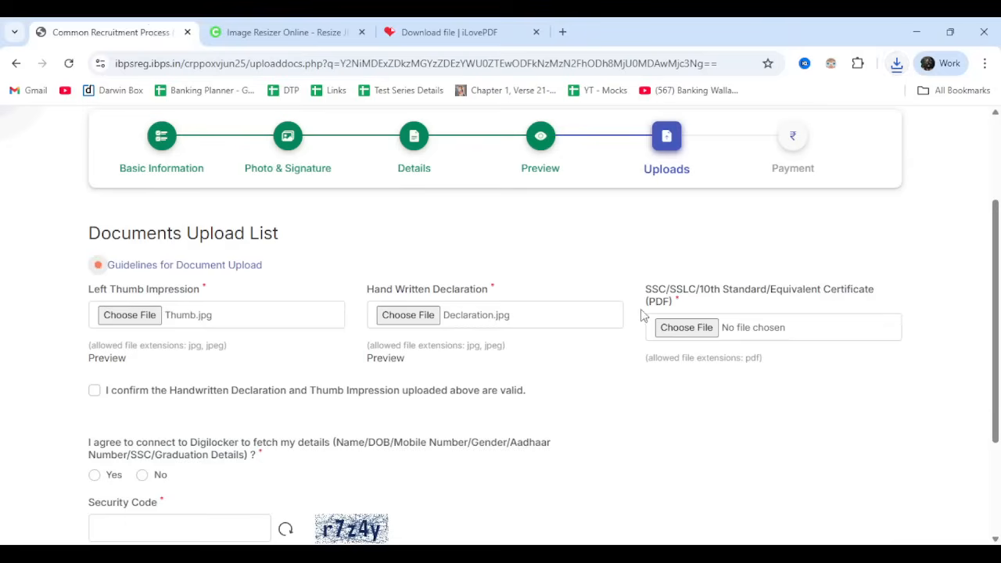
pyautogui.click(671, 327)
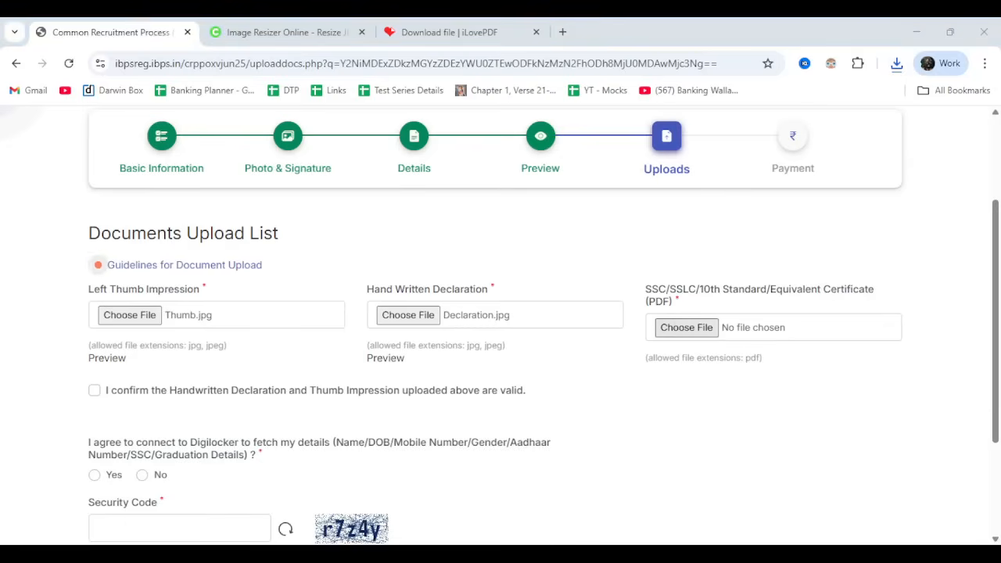
pyautogui.doubleClick(187, 201)
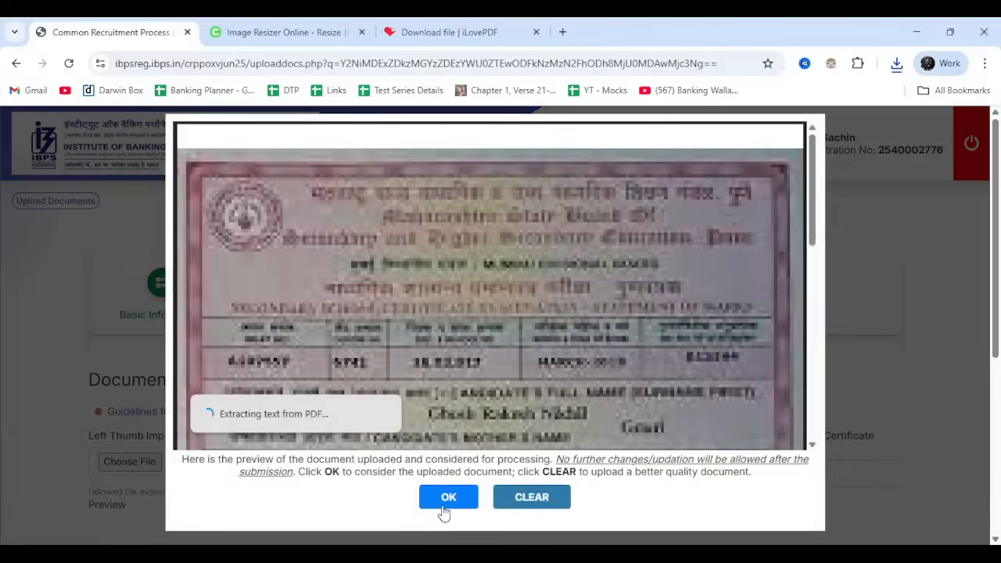
pyautogui.click(444, 498)
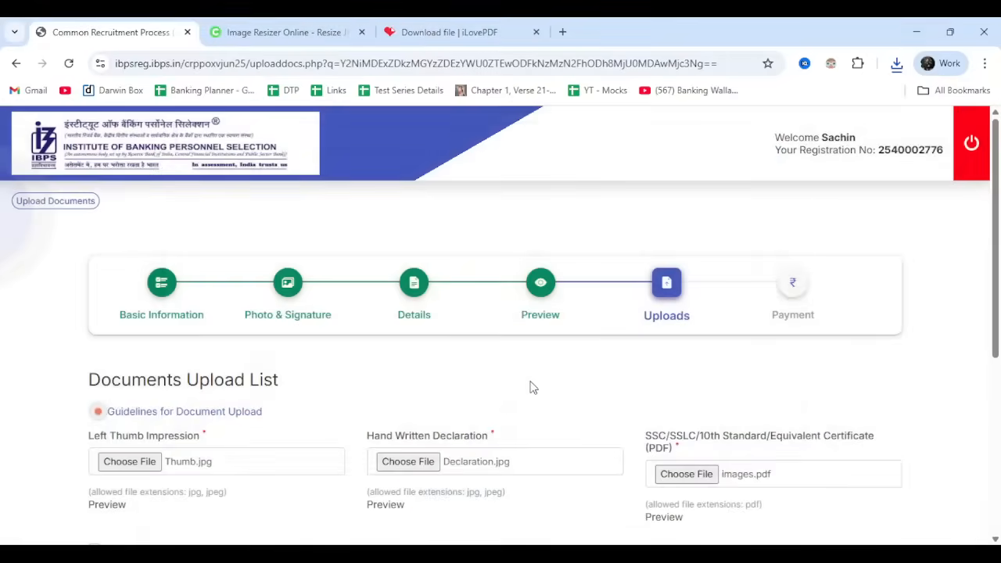
pyautogui.scroll(-1, 531, 386)
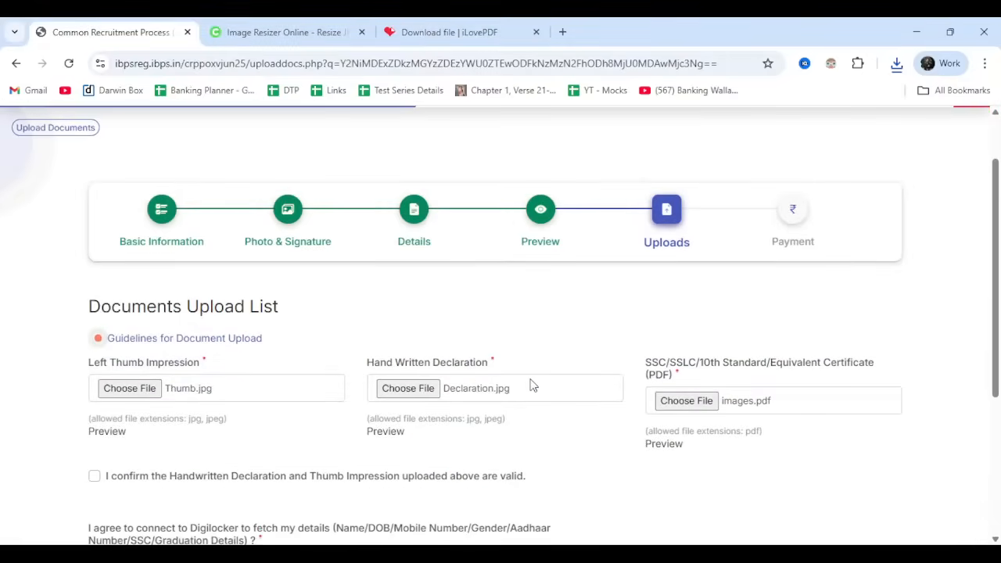
pyautogui.scroll(-1, 531, 387)
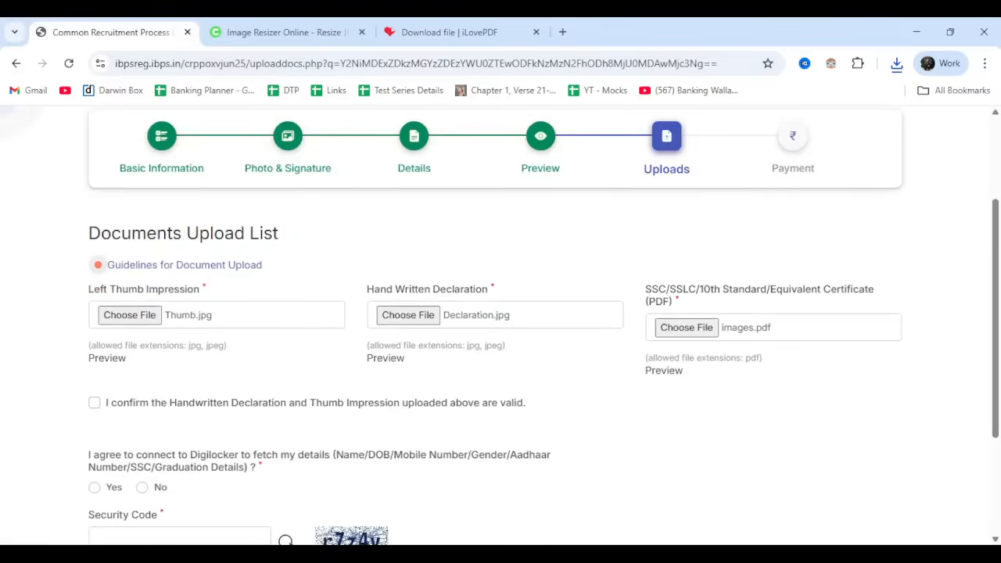
pyautogui.click(661, 554)
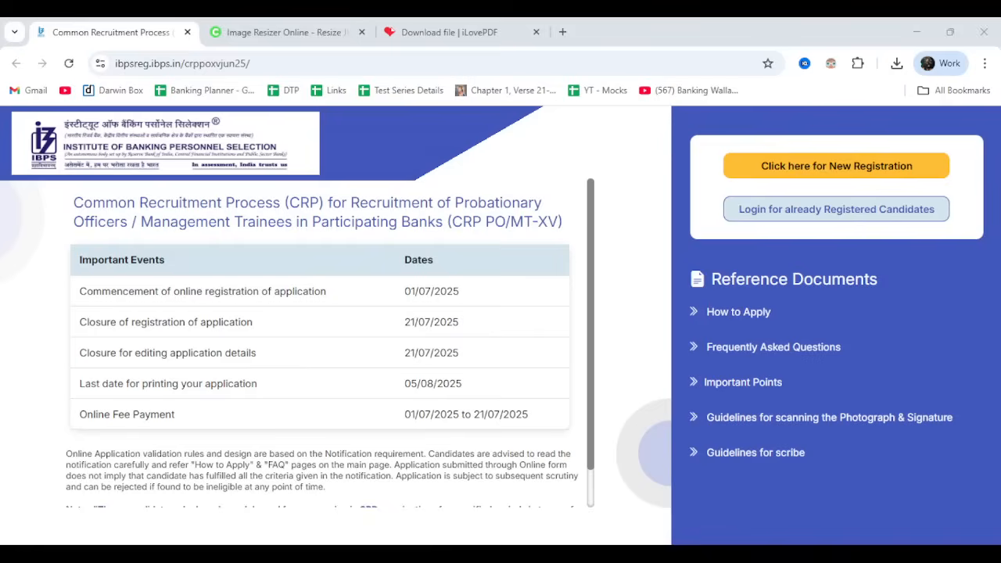